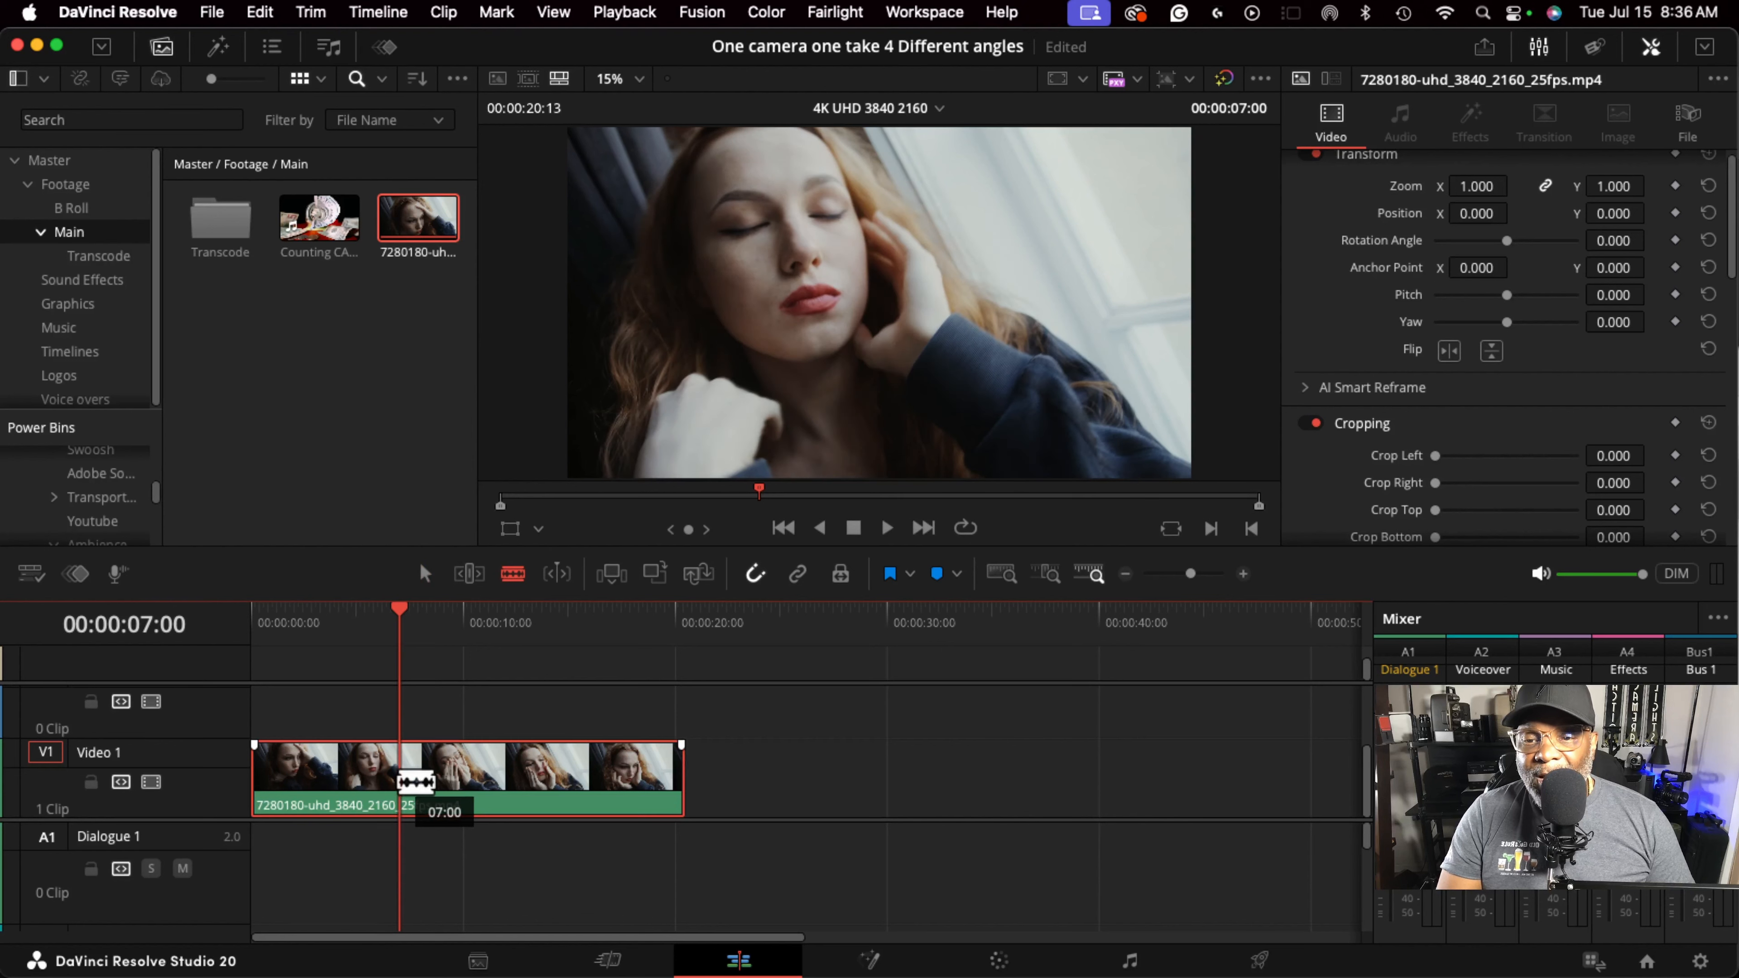
Split the clip on Video 1 at 00:00:07:00, 00:00:11:16 and 00:00:16:00, and return to the selection tool at the timeline start
{"action": "left_click", "coordinate": [399, 782]}
{"action": "left_click_drag", "start_coordinate": [400, 608], "coordinate": [493, 640]}
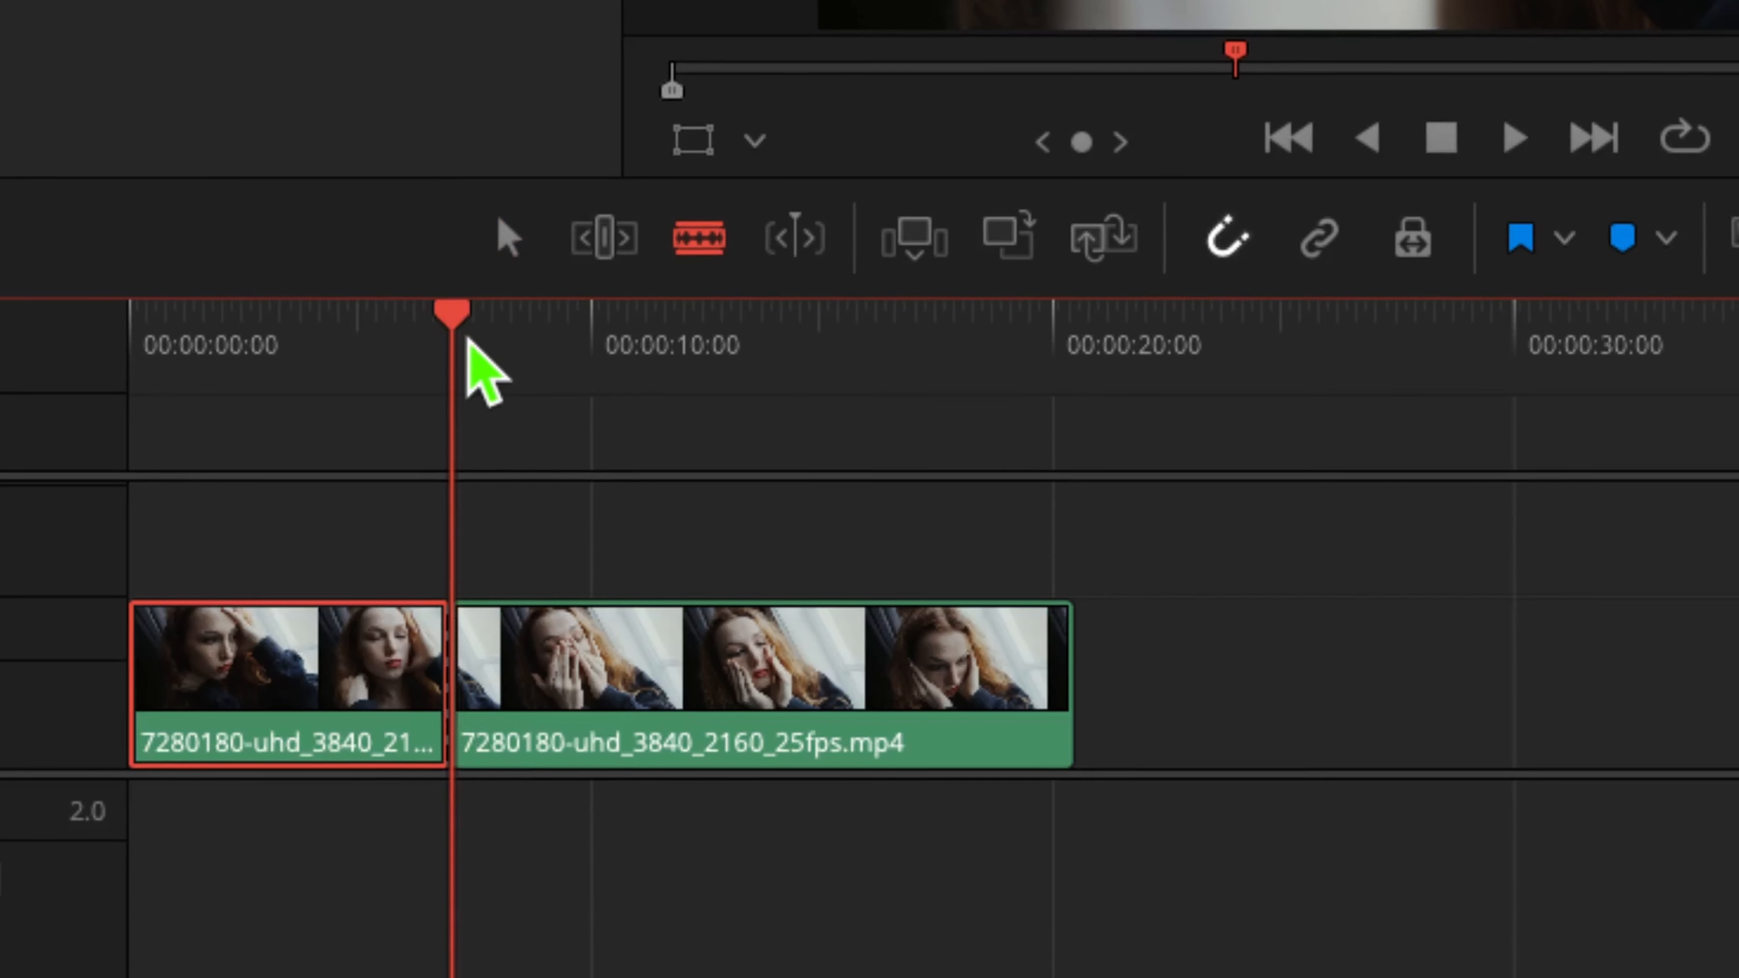
{"action": "left_click_drag", "start_coordinate": [693, 369], "coordinate": [702, 402]}
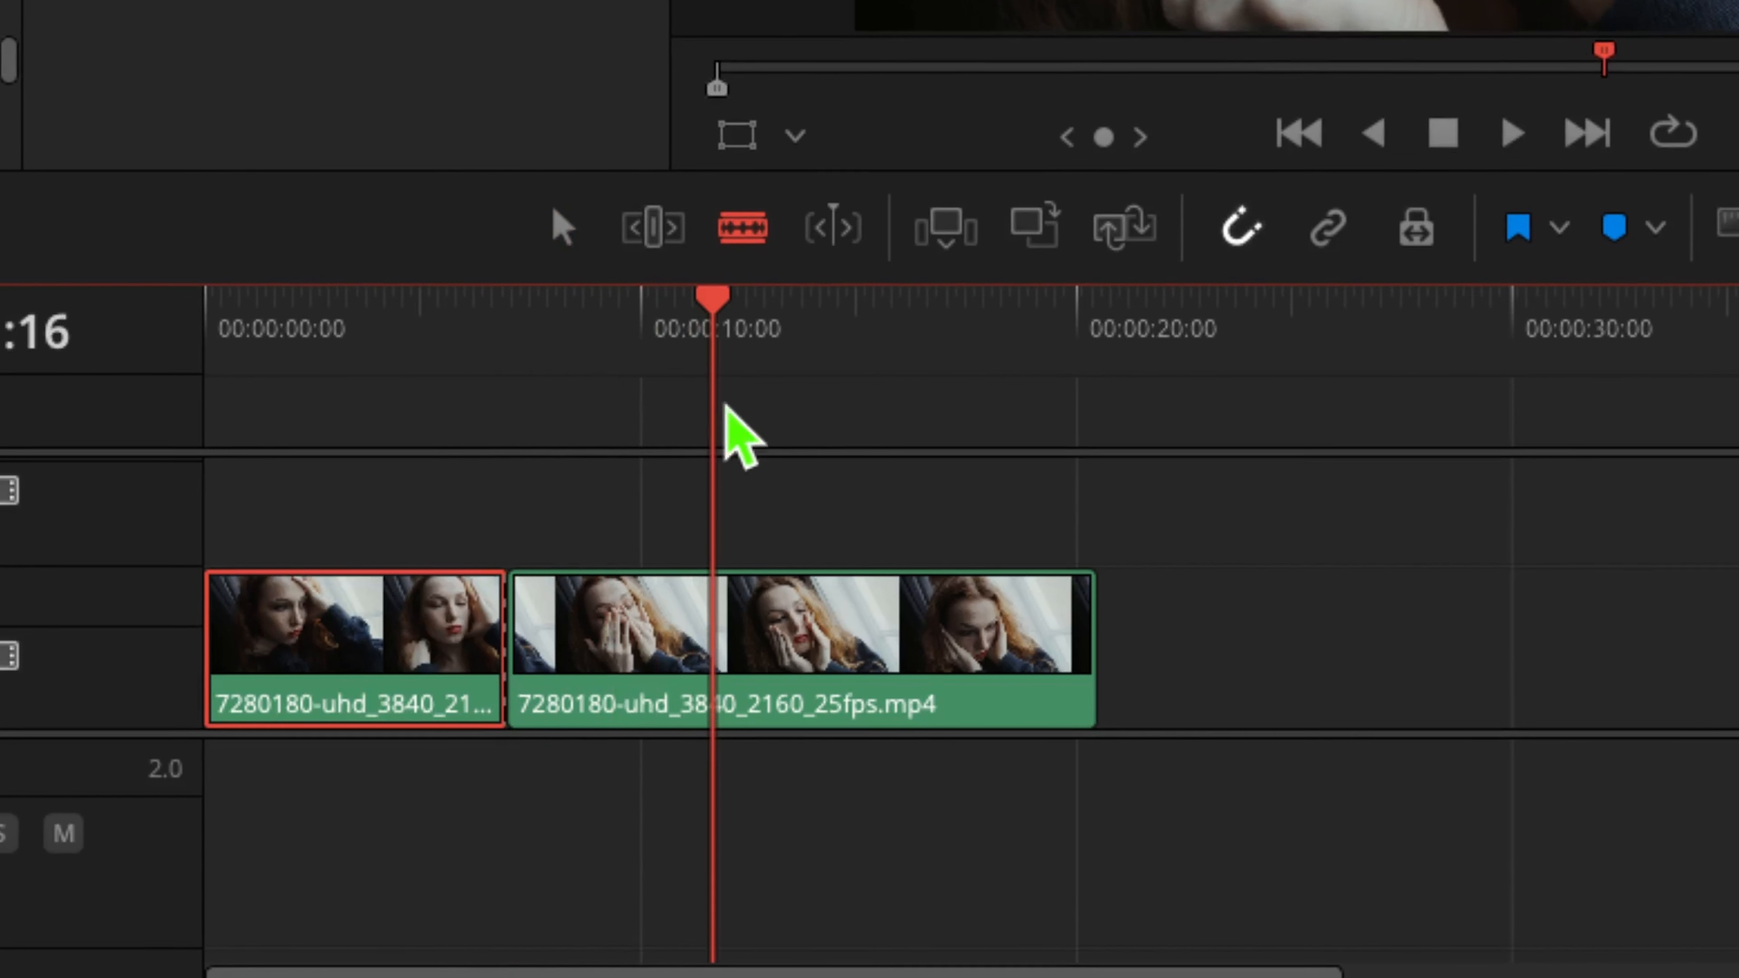
{"action": "left_click", "coordinate": [782, 653]}
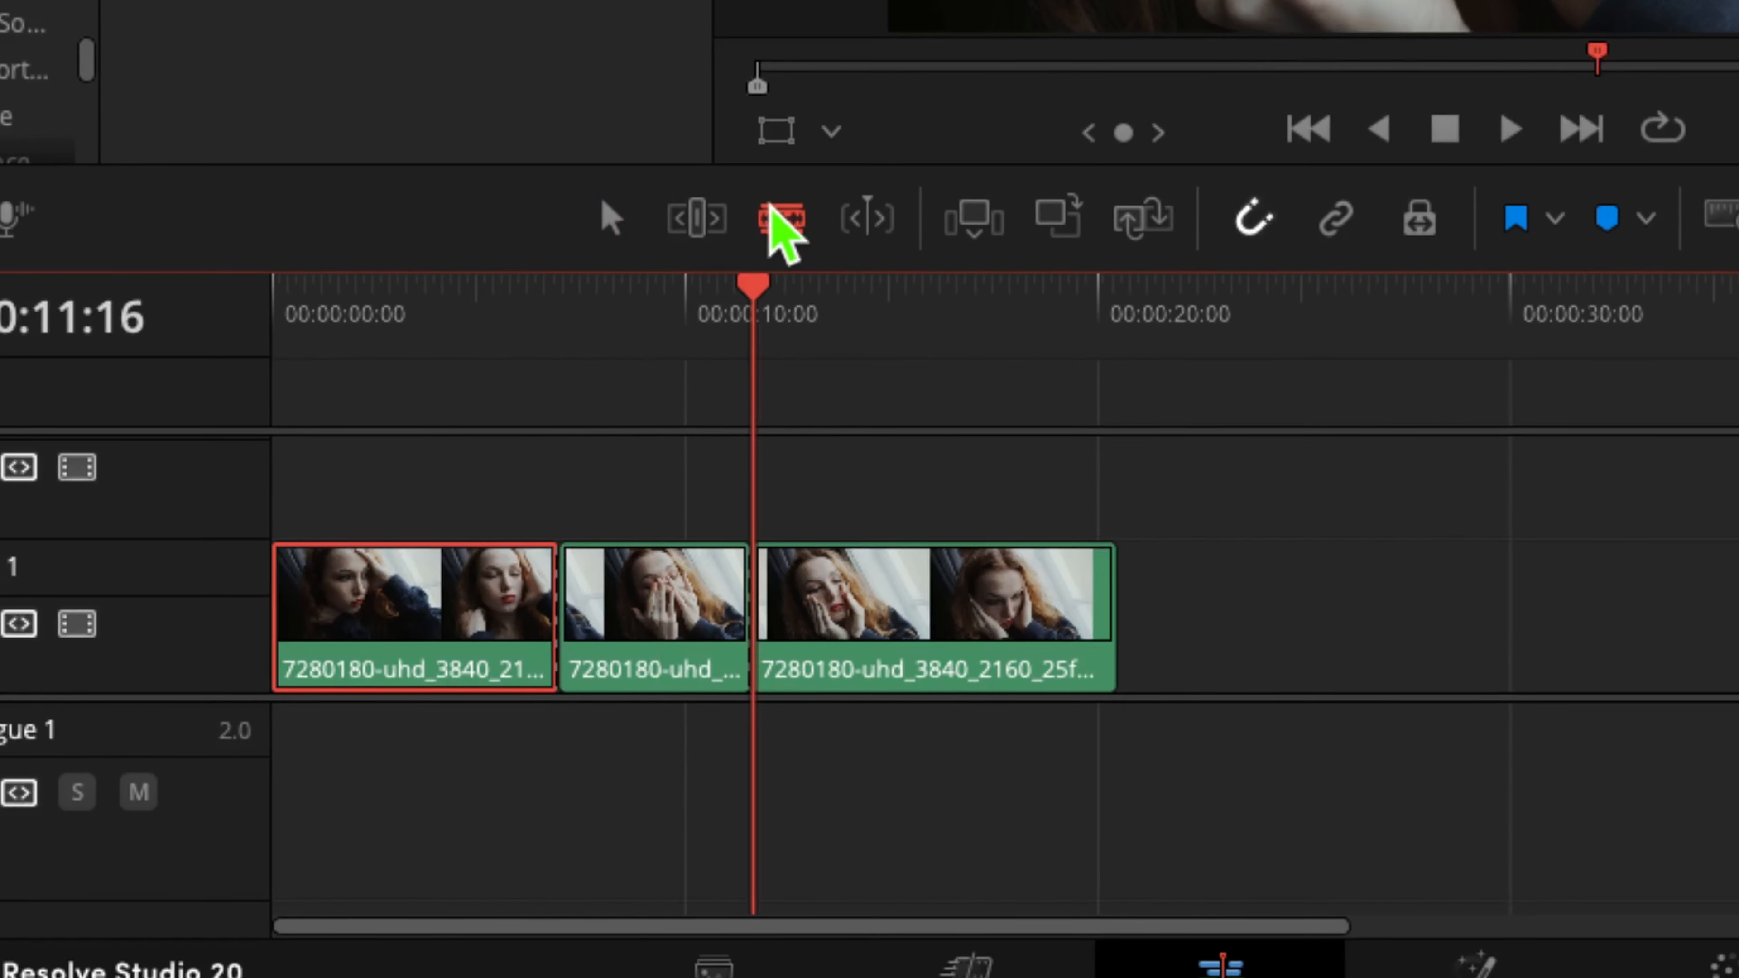
{"action": "left_click_drag", "start_coordinate": [753, 286], "coordinate": [939, 376]}
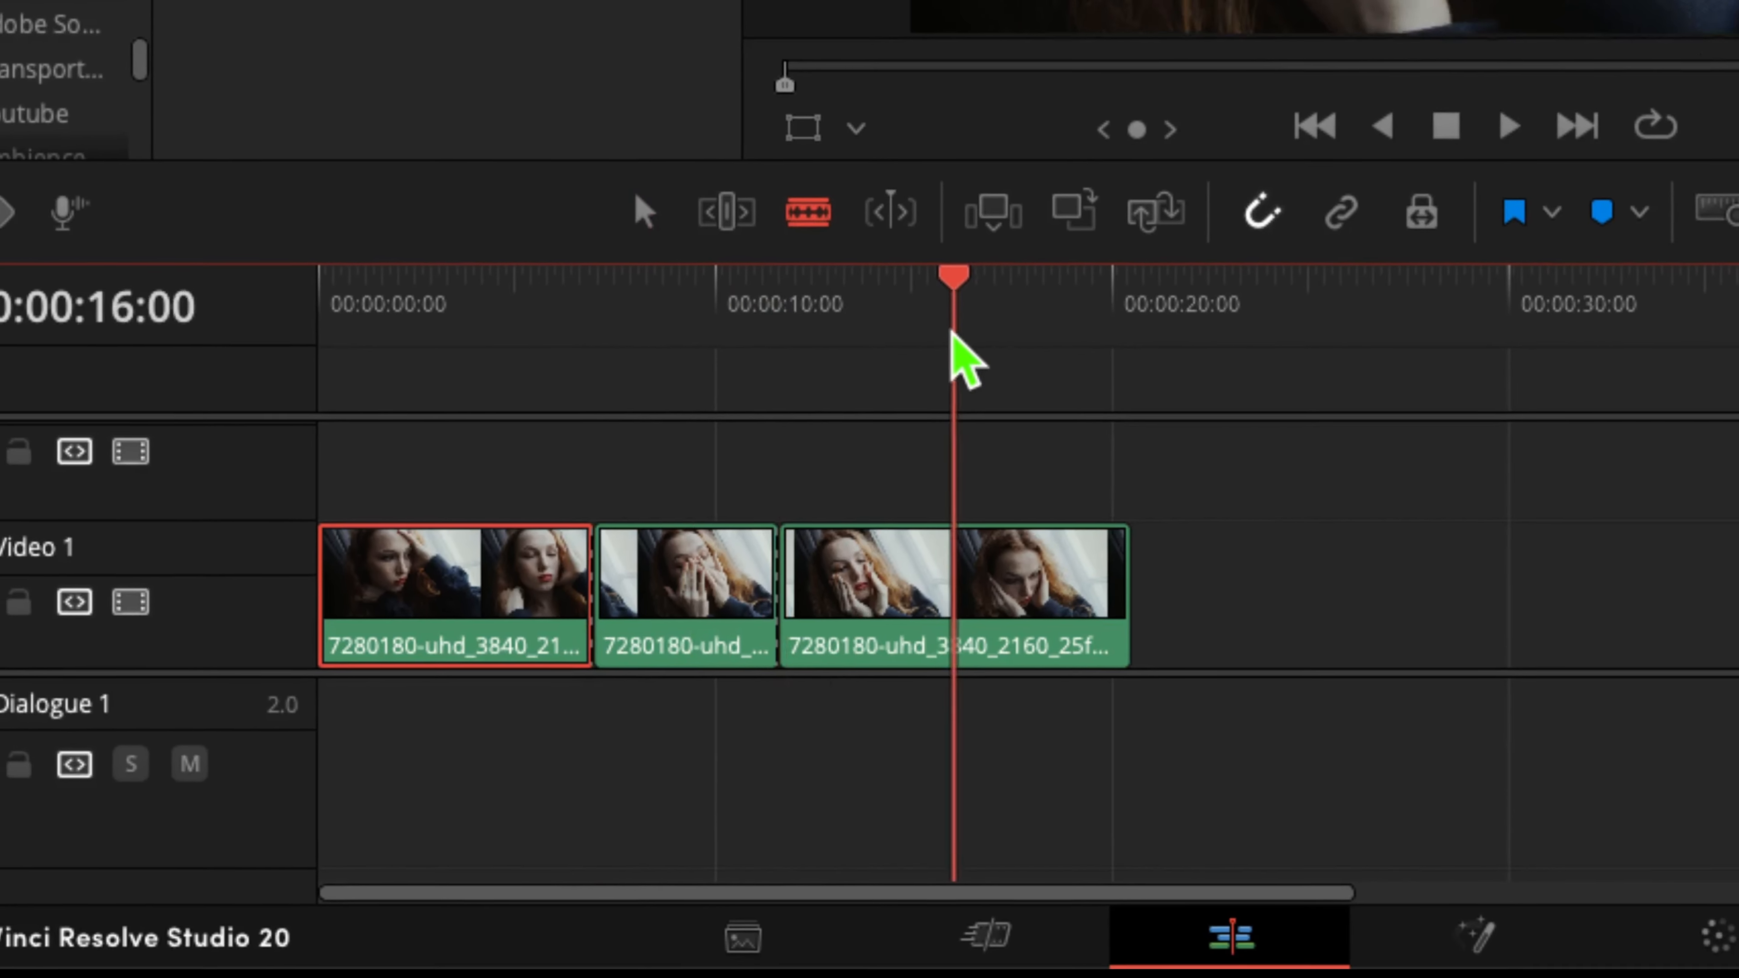
{"action": "left_click", "coordinate": [955, 600]}
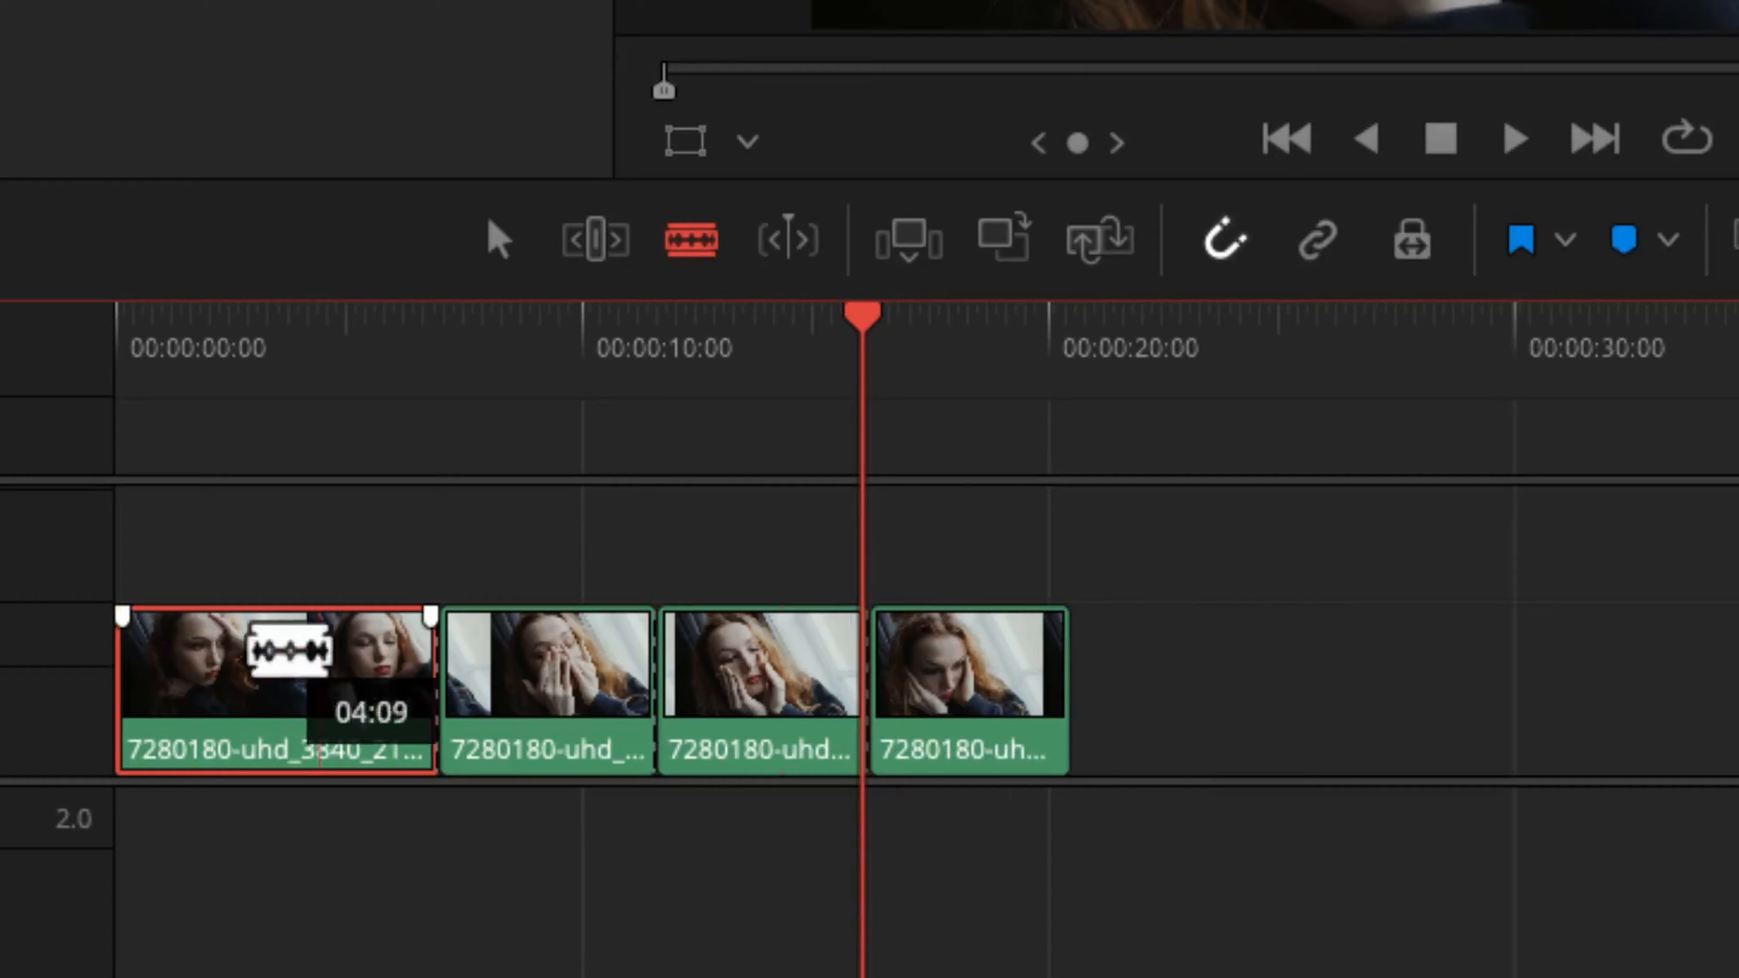
{"action": "left_click_drag", "start_coordinate": [1003, 288], "coordinate": [256, 380]}
{"action": "key", "text": "a"}
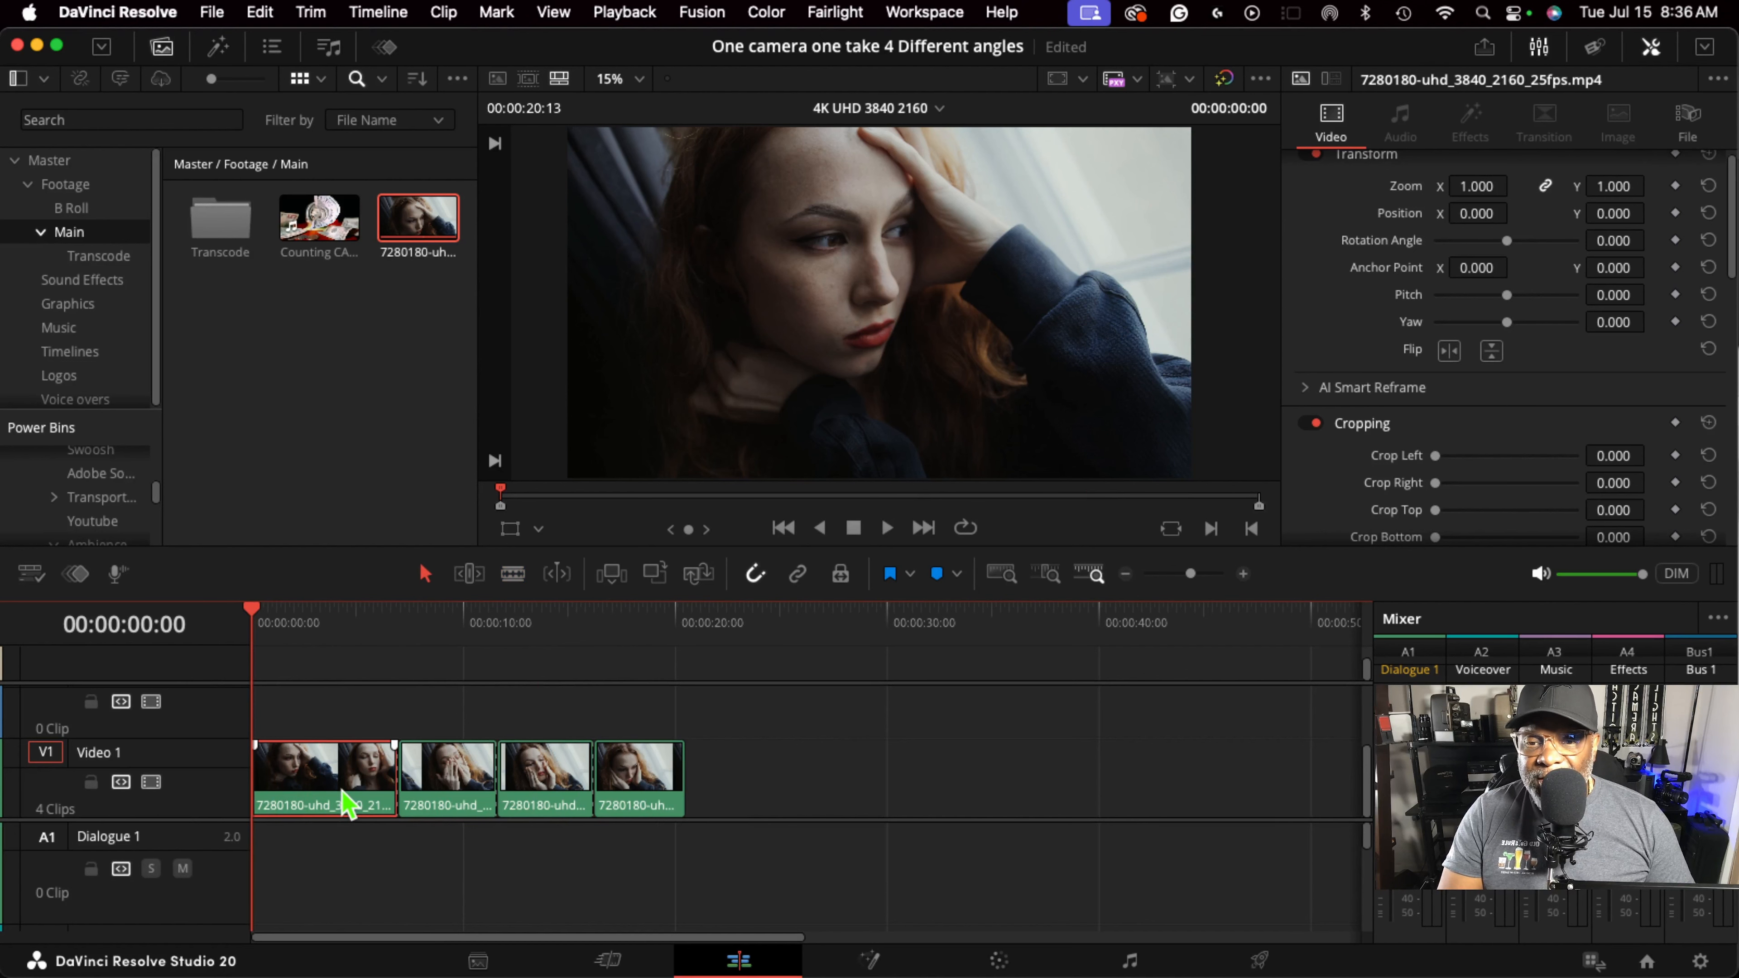
Turn on Dynamic Zoom for the first clip and swap its zoom direction
{"action": "double_click", "coordinate": [345, 808]}
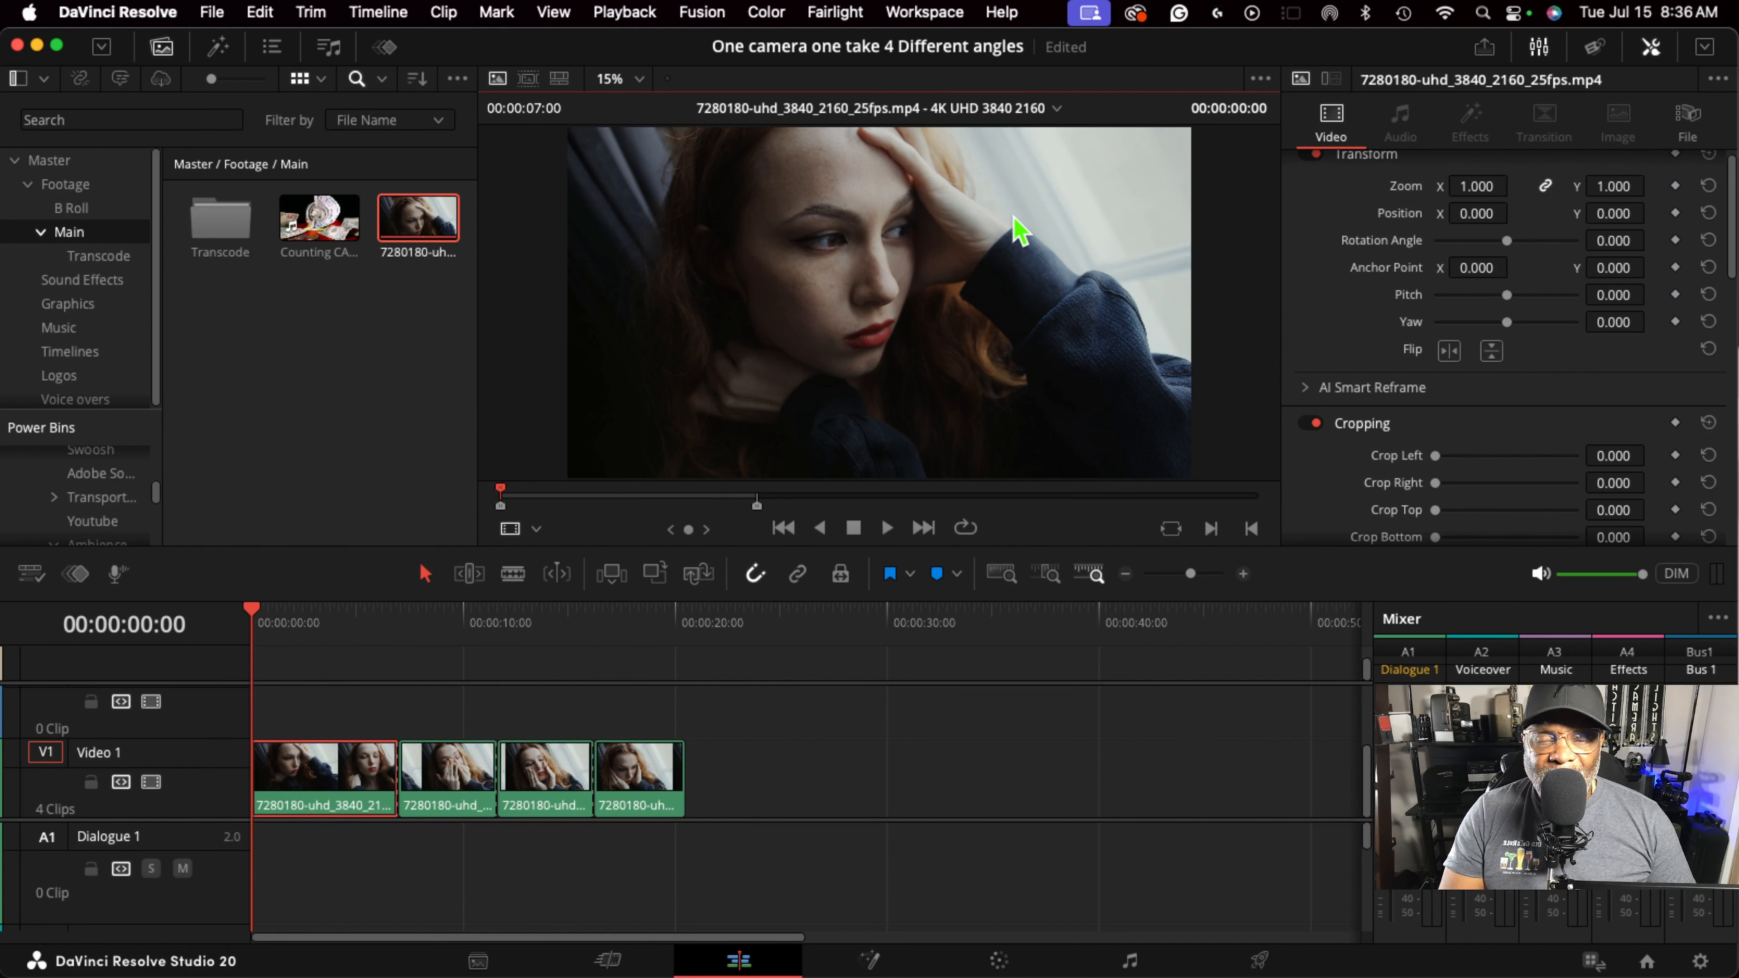
{"action": "scroll", "coordinate": [1509, 387], "scroll_direction": "down", "scroll_amount": 5}
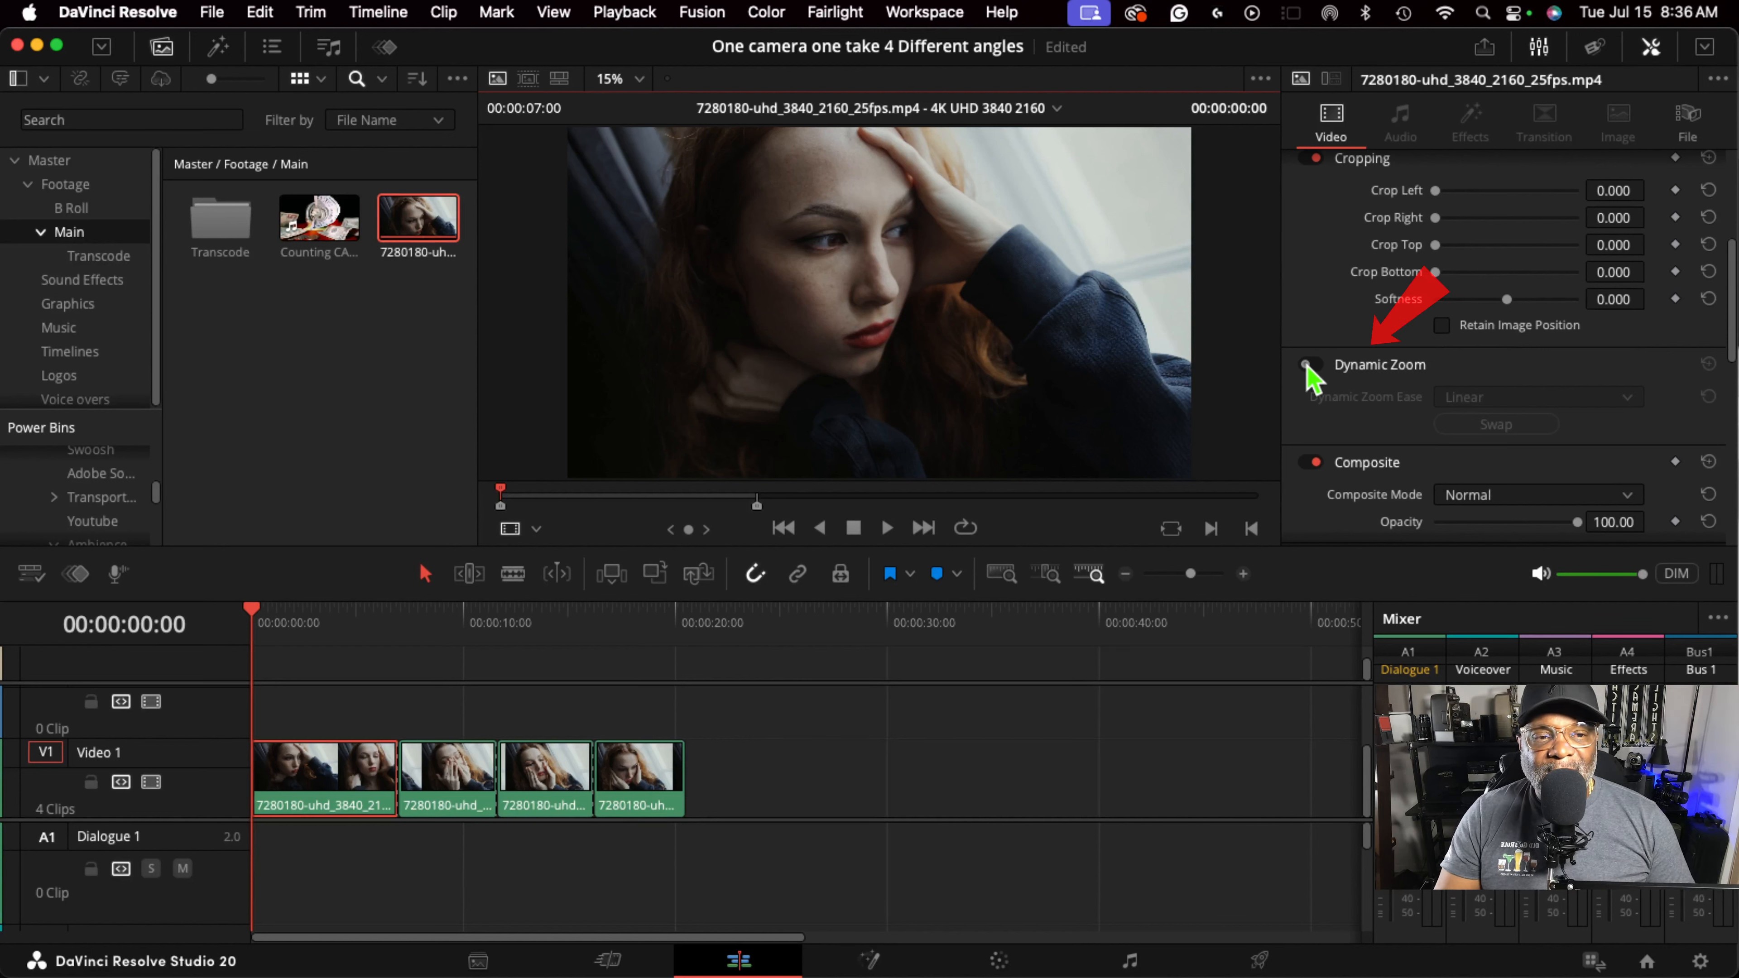
{"action": "left_click", "coordinate": [1309, 365]}
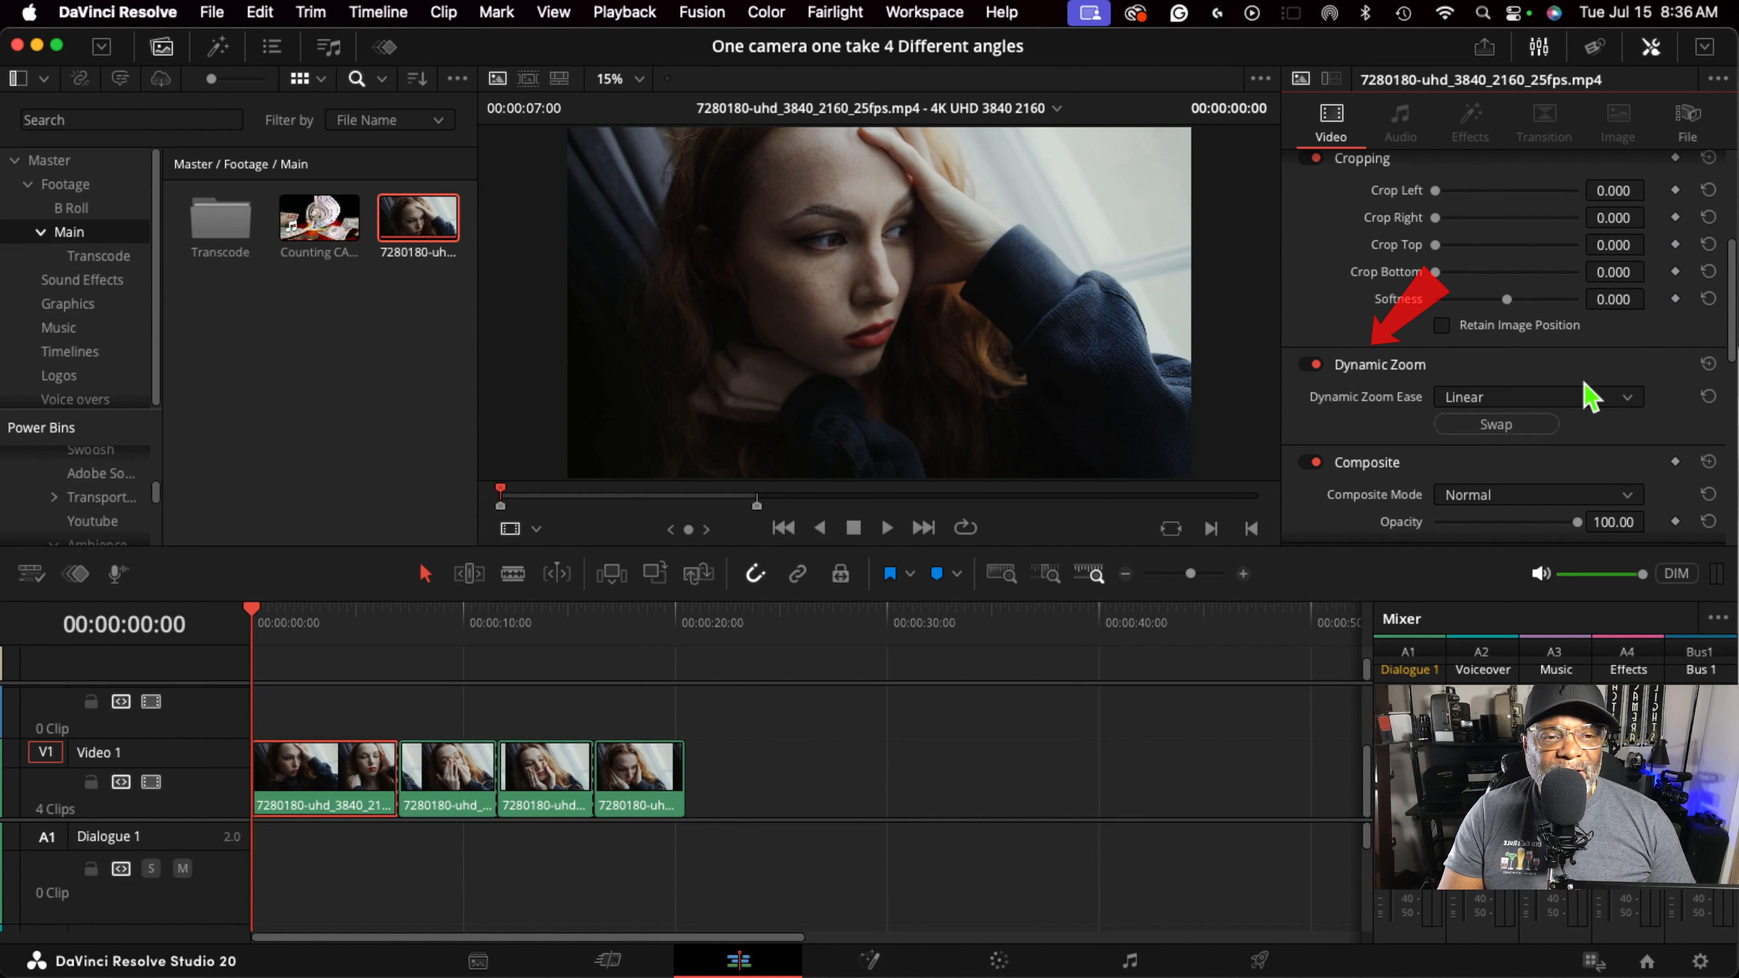
{"action": "left_click_drag", "start_coordinate": [254, 618], "coordinate": [190, 637]}
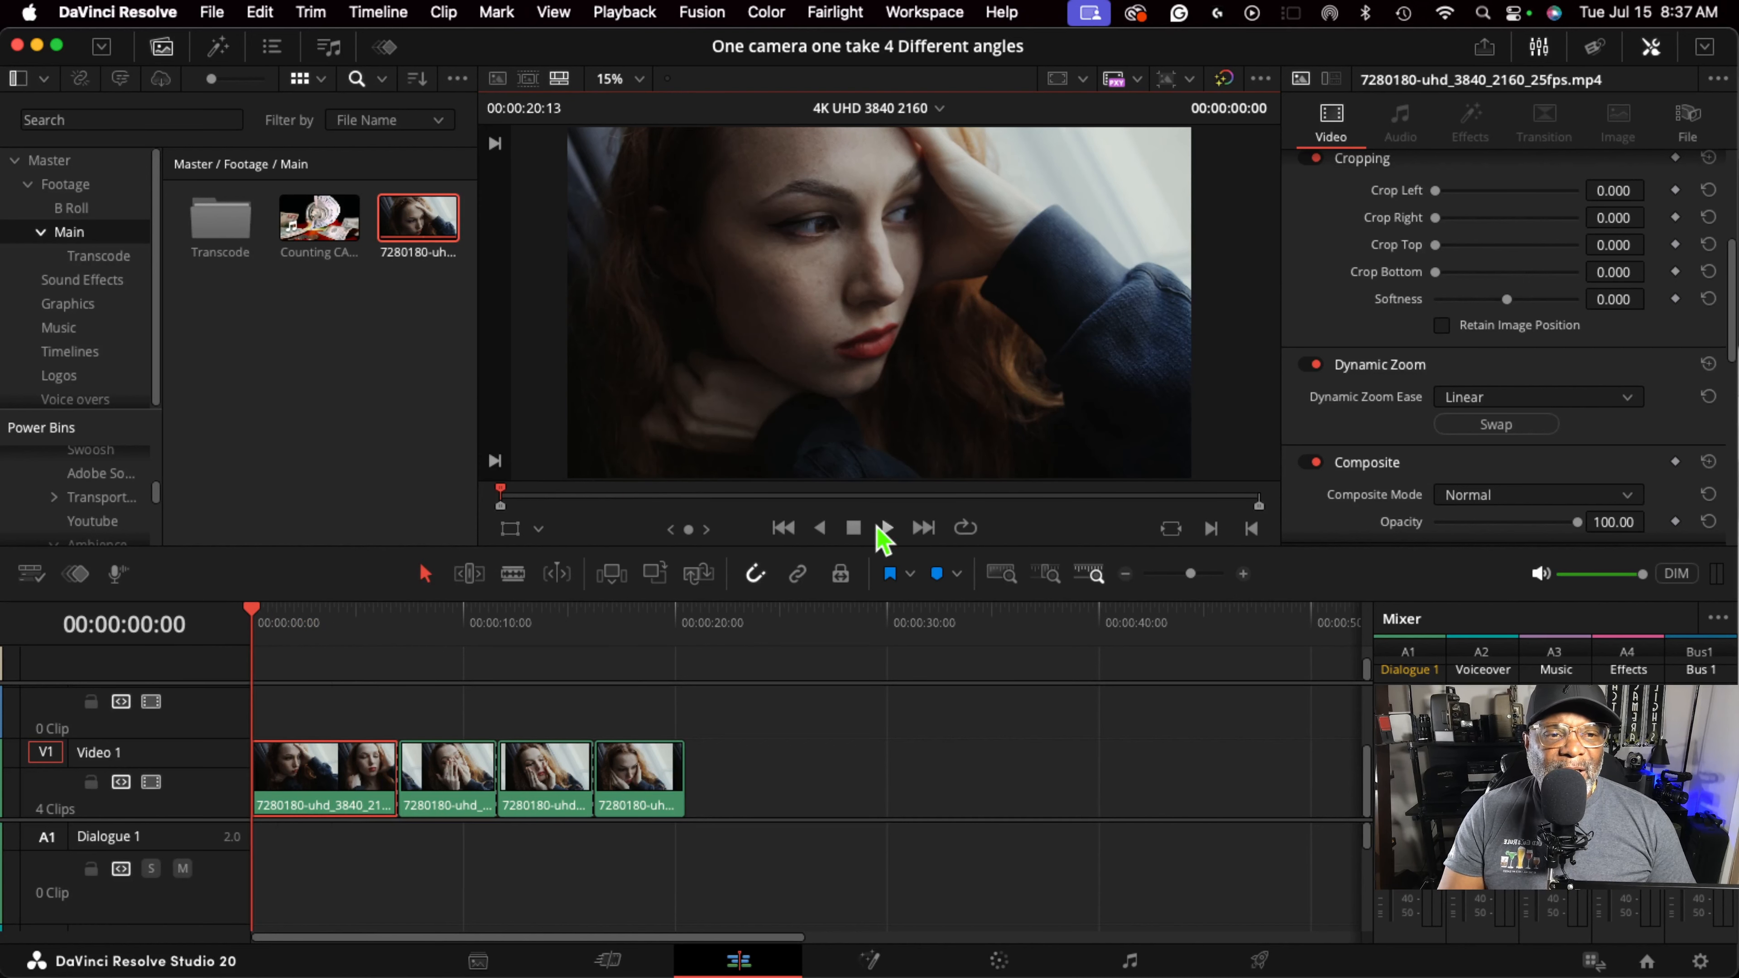
{"action": "left_click", "coordinate": [1484, 426]}
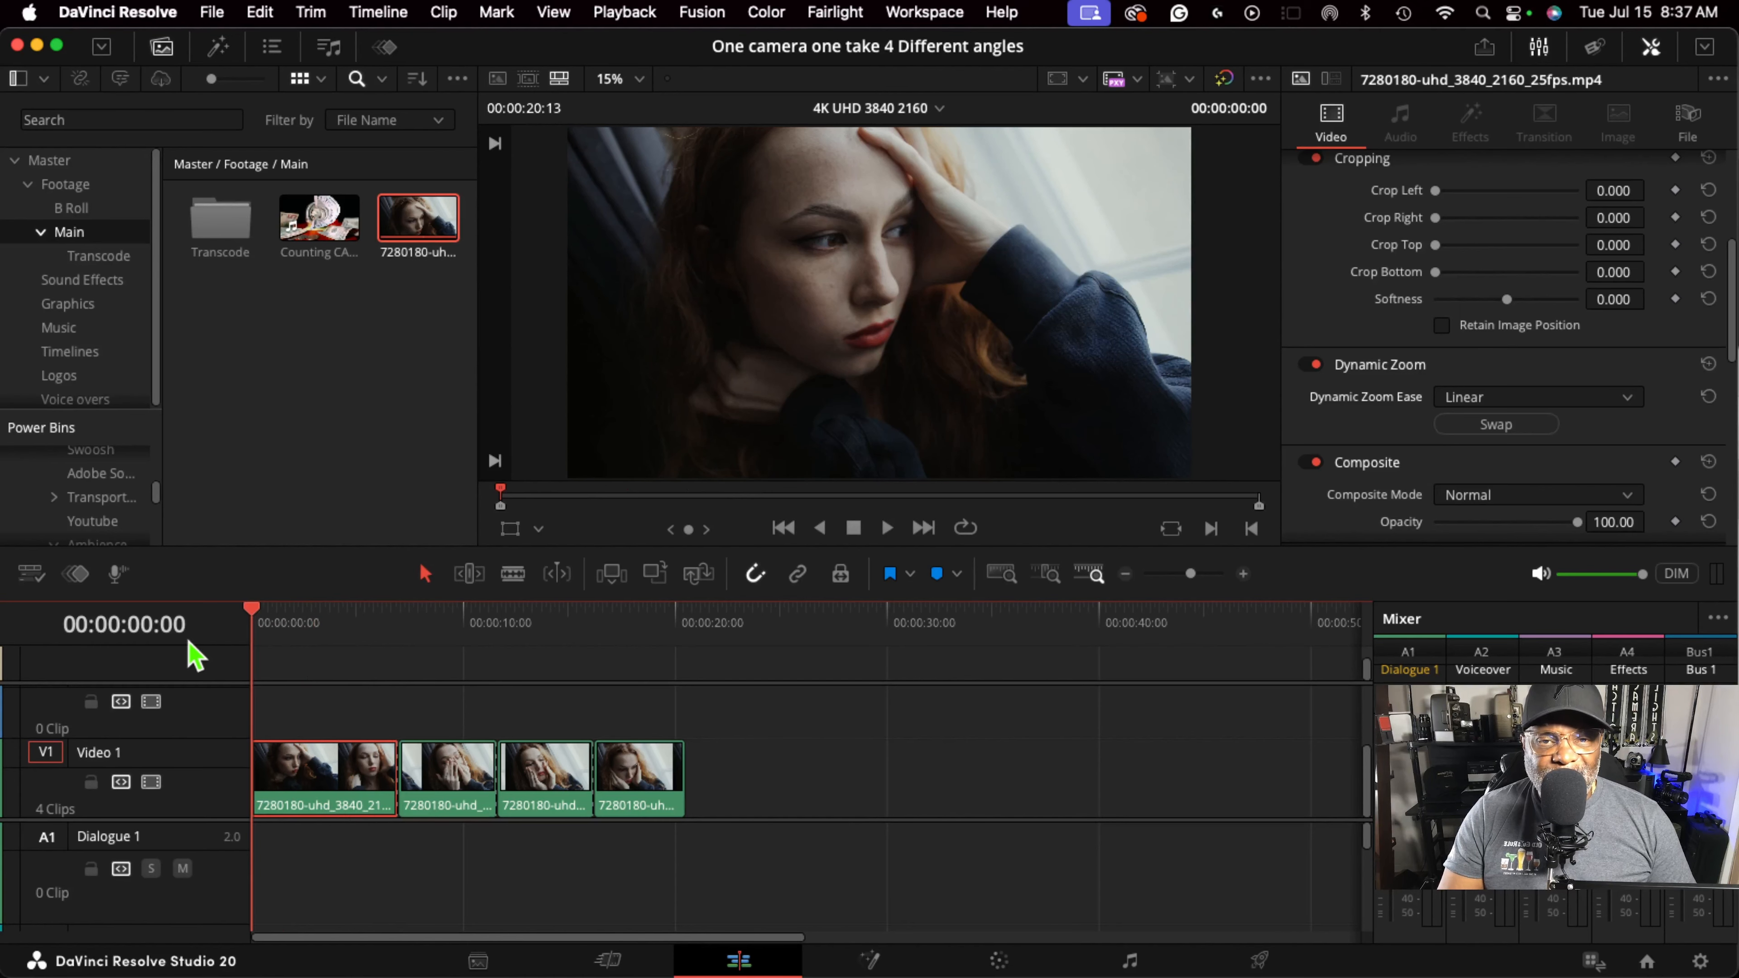
Set the second clip's X and Y zoom to 1.820 to make it a close-up
{"action": "left_click_drag", "start_coordinate": [252, 644], "coordinate": [408, 661]}
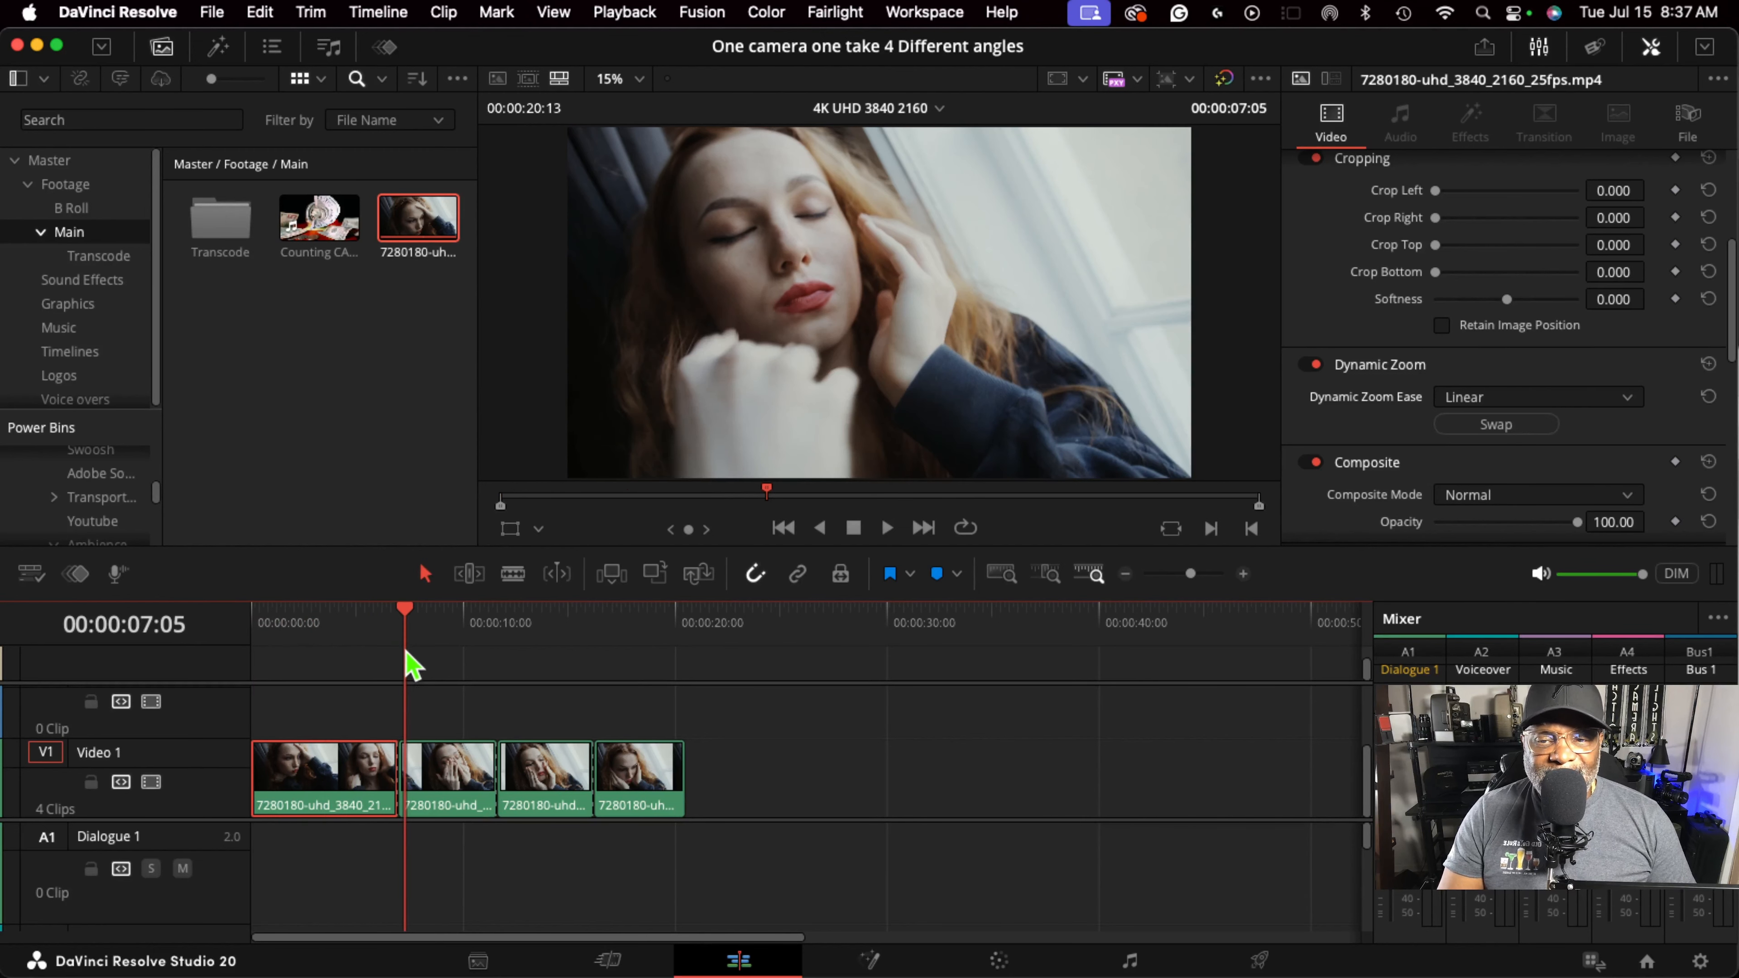
{"action": "left_click", "coordinate": [466, 783]}
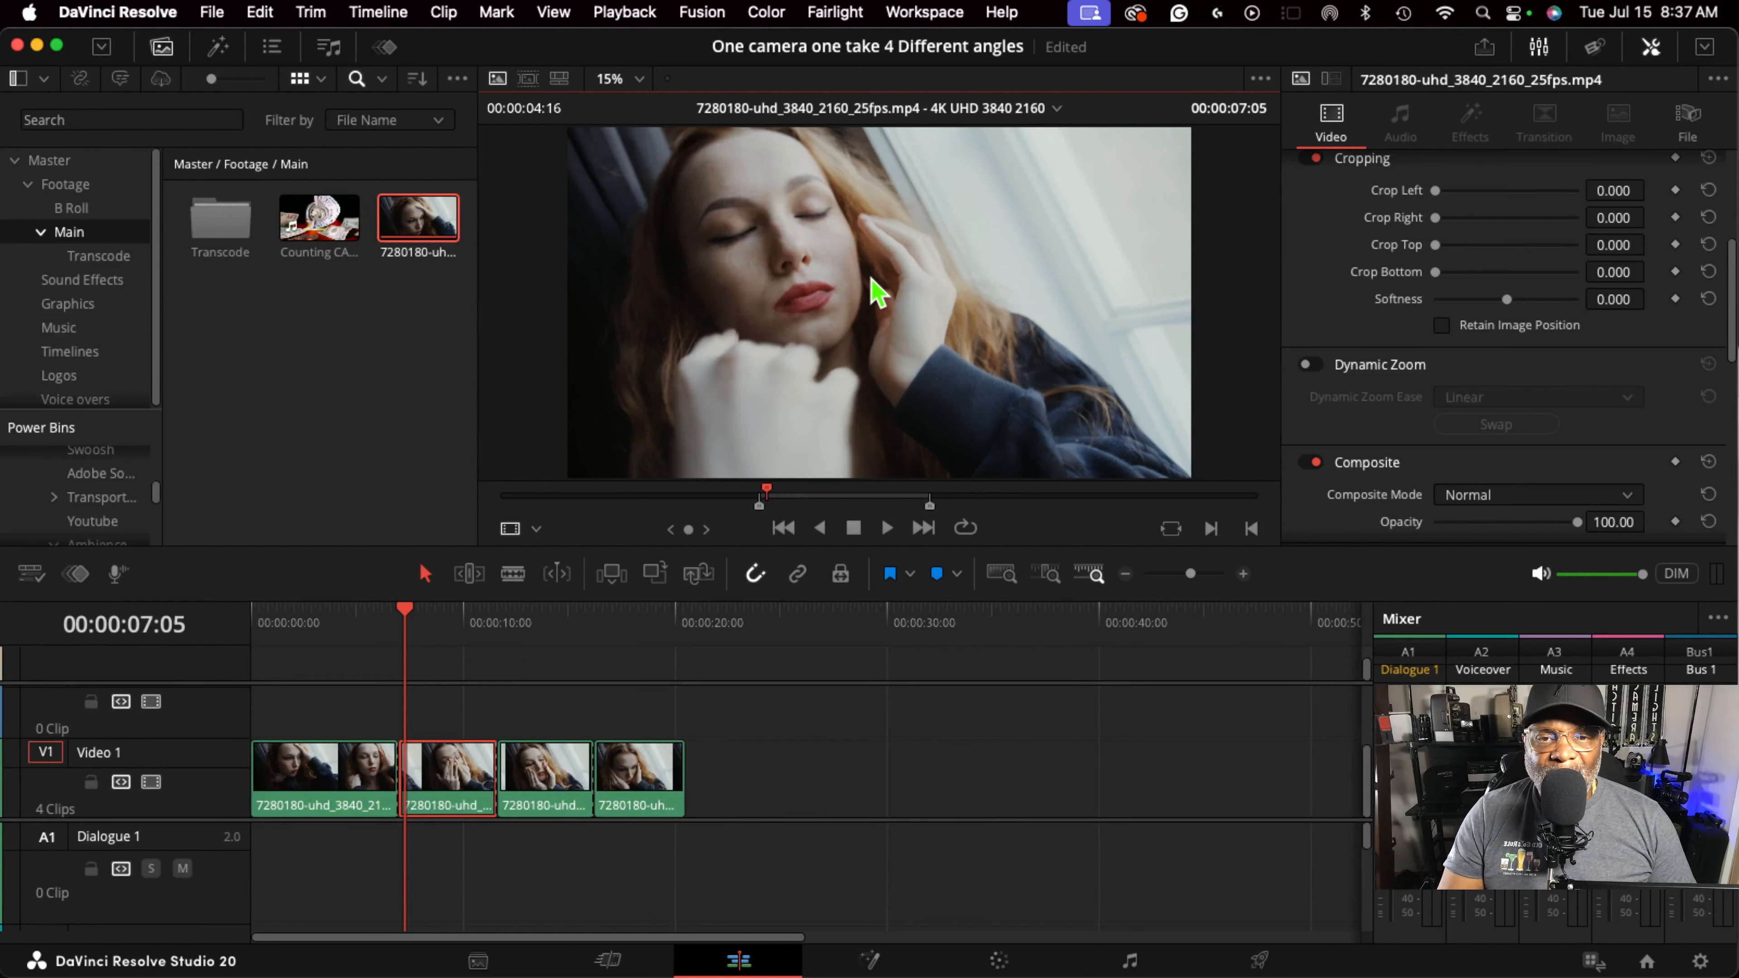
{"action": "scroll", "coordinate": [1462, 281], "scroll_direction": "up", "scroll_amount": 5}
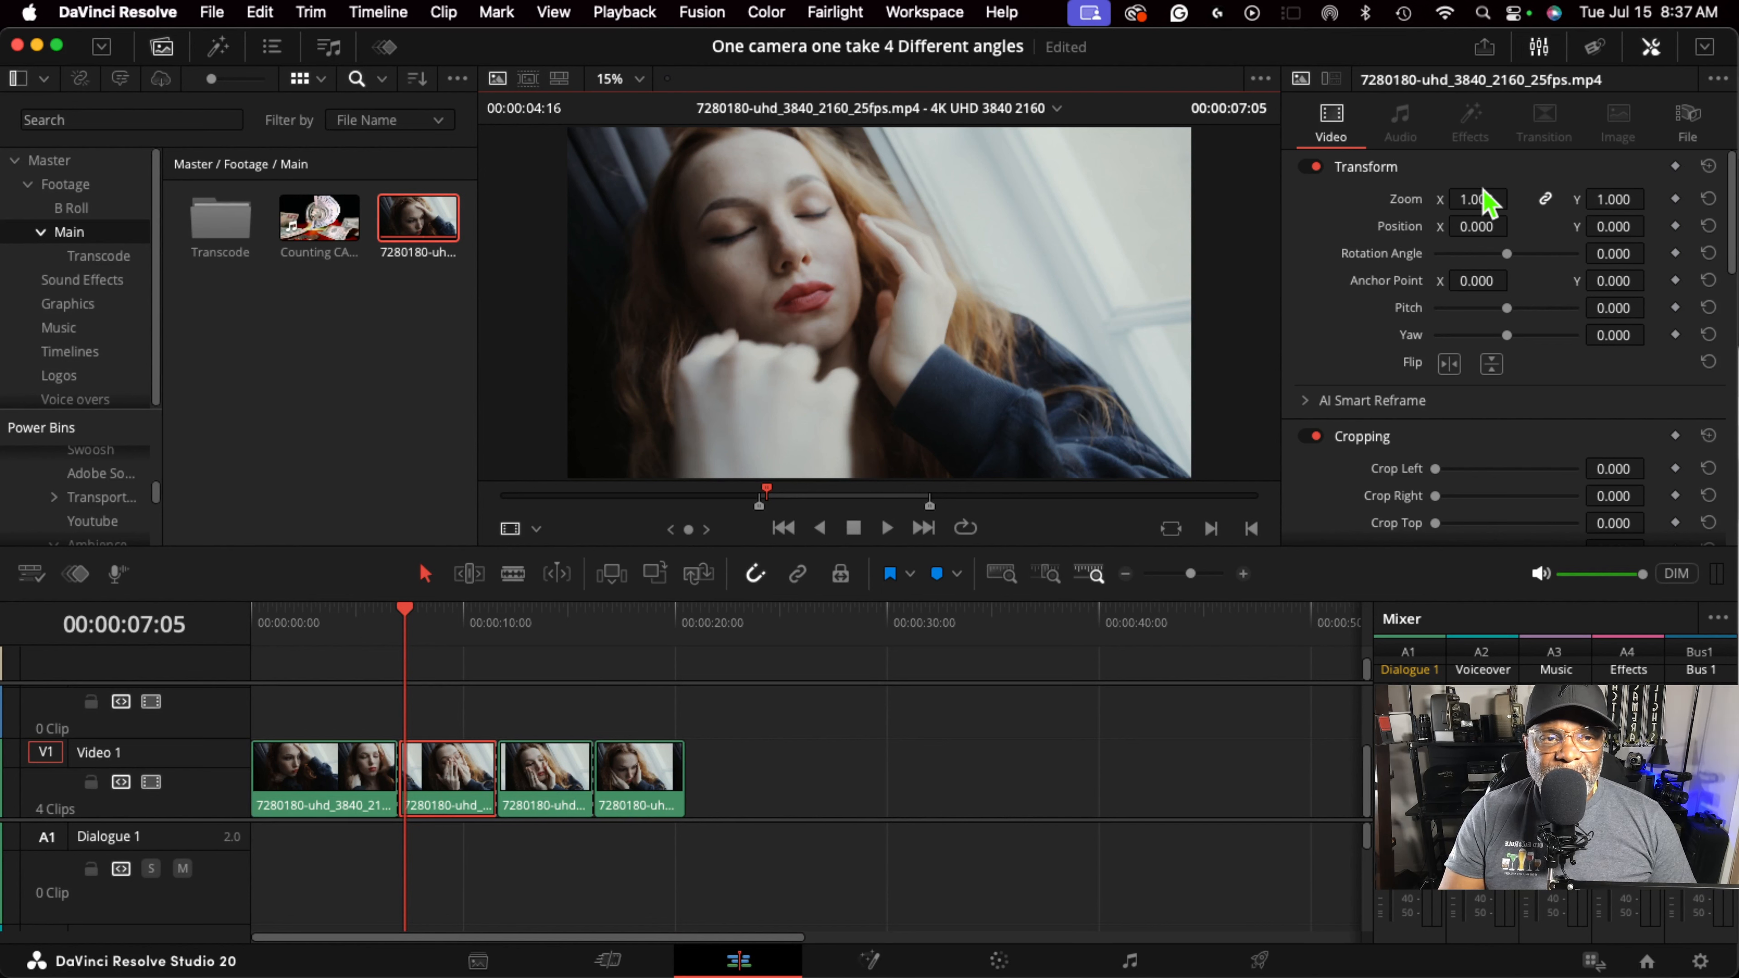
{"action": "left_click", "coordinate": [1460, 196]}
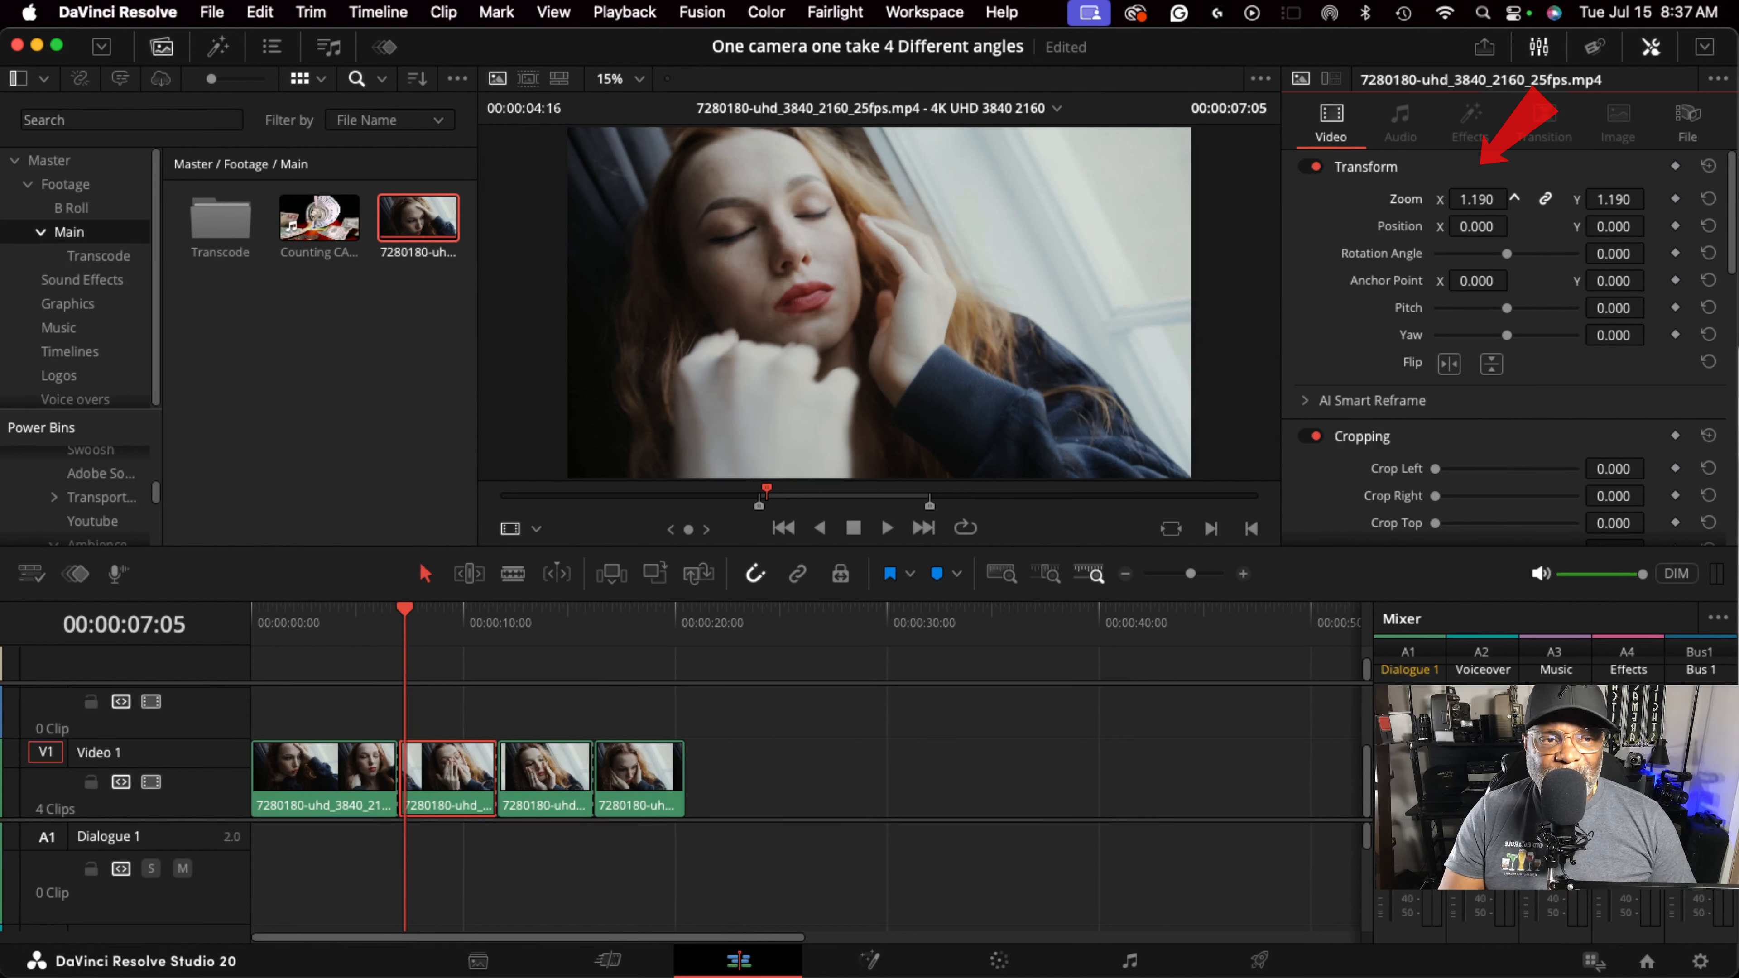
{"action": "left_click_drag", "start_coordinate": [1460, 197], "coordinate": [1479, 197]}
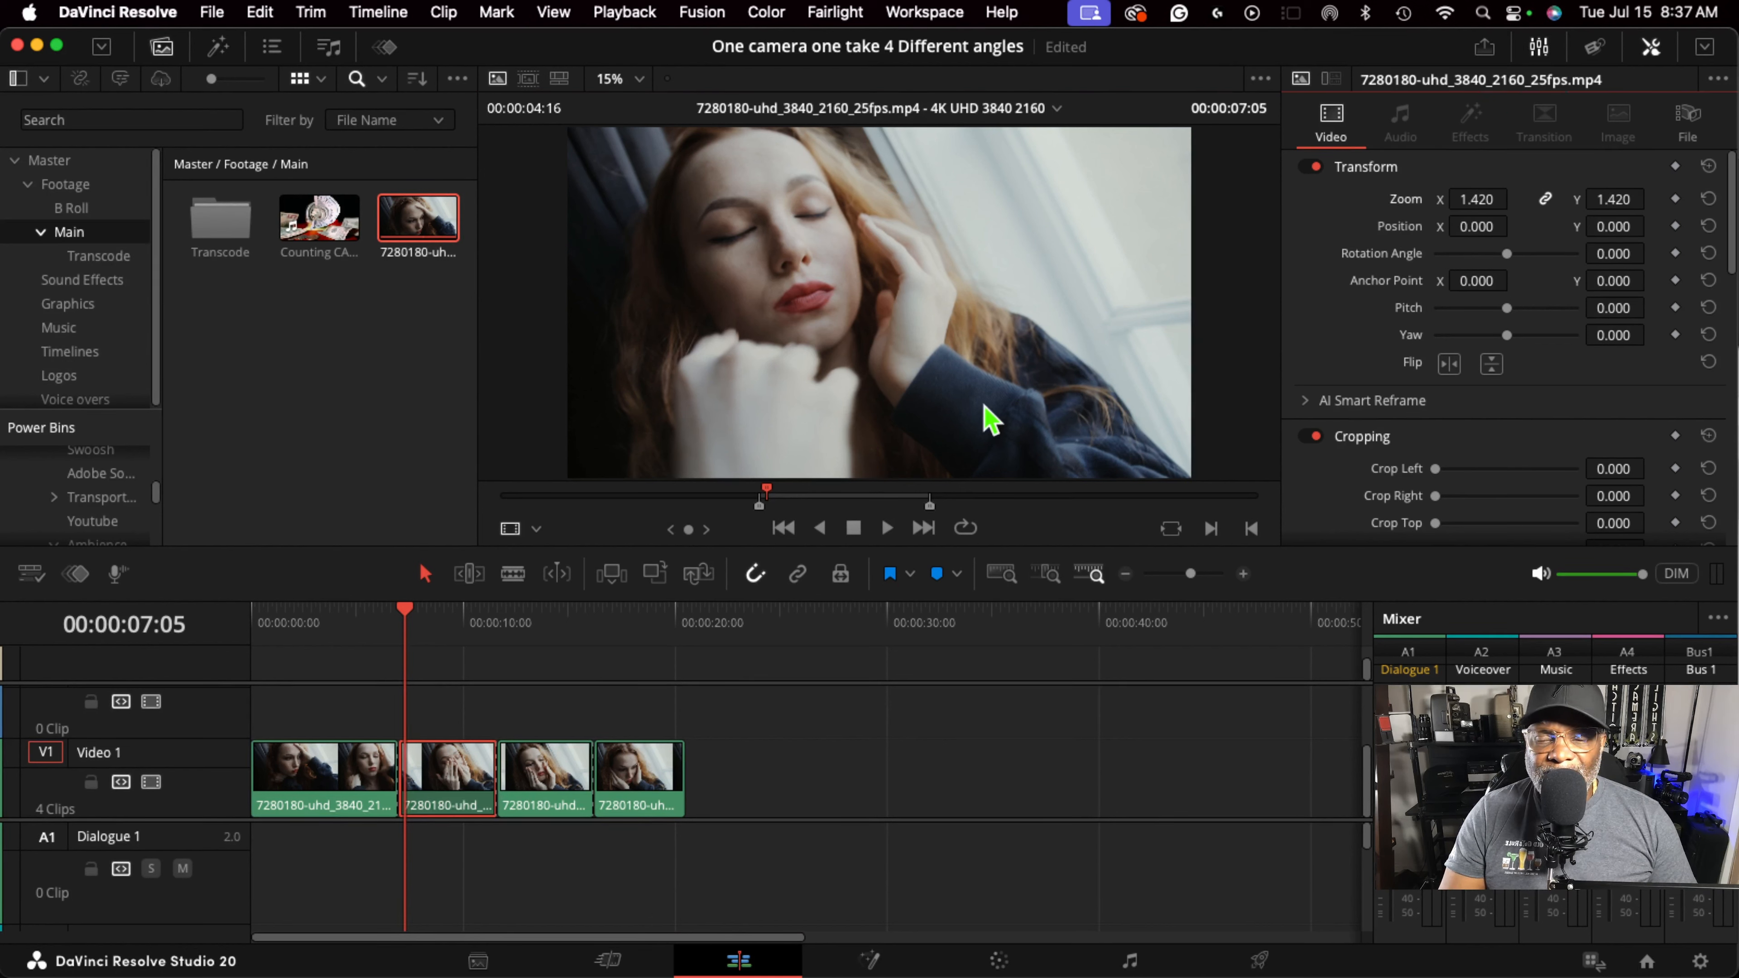
{"action": "left_click_drag", "start_coordinate": [411, 618], "coordinate": [426, 621]}
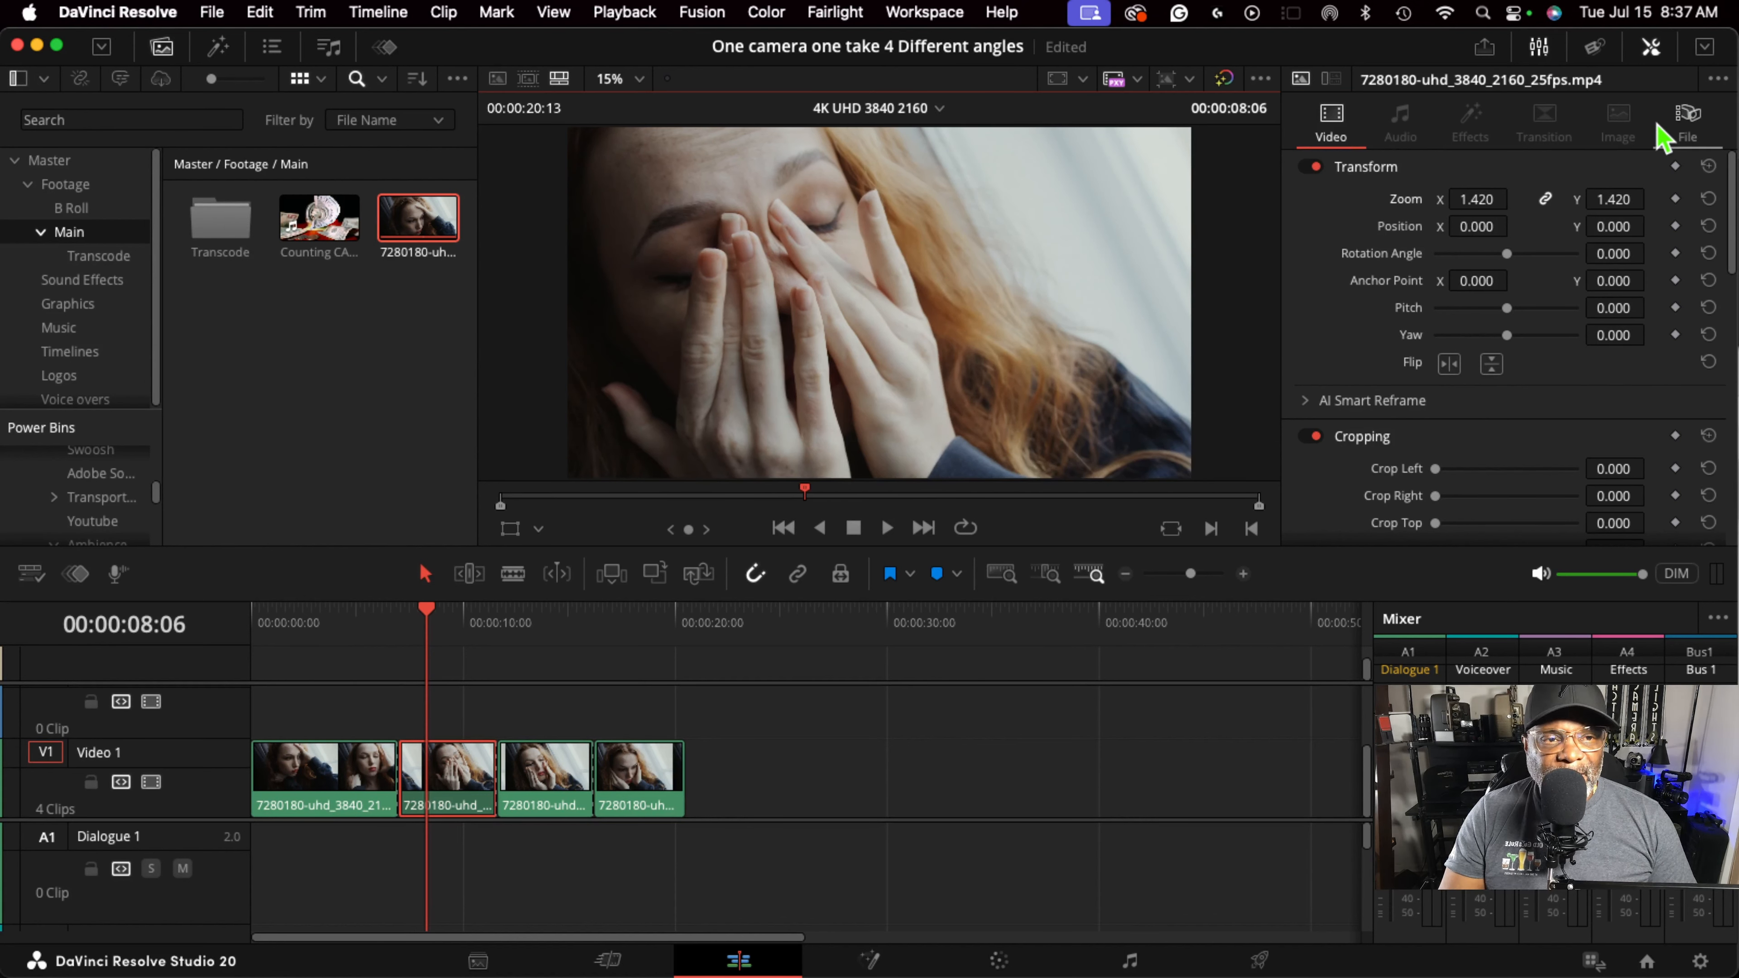
{"action": "left_click_drag", "start_coordinate": [1464, 204], "coordinate": [1465, 203]}
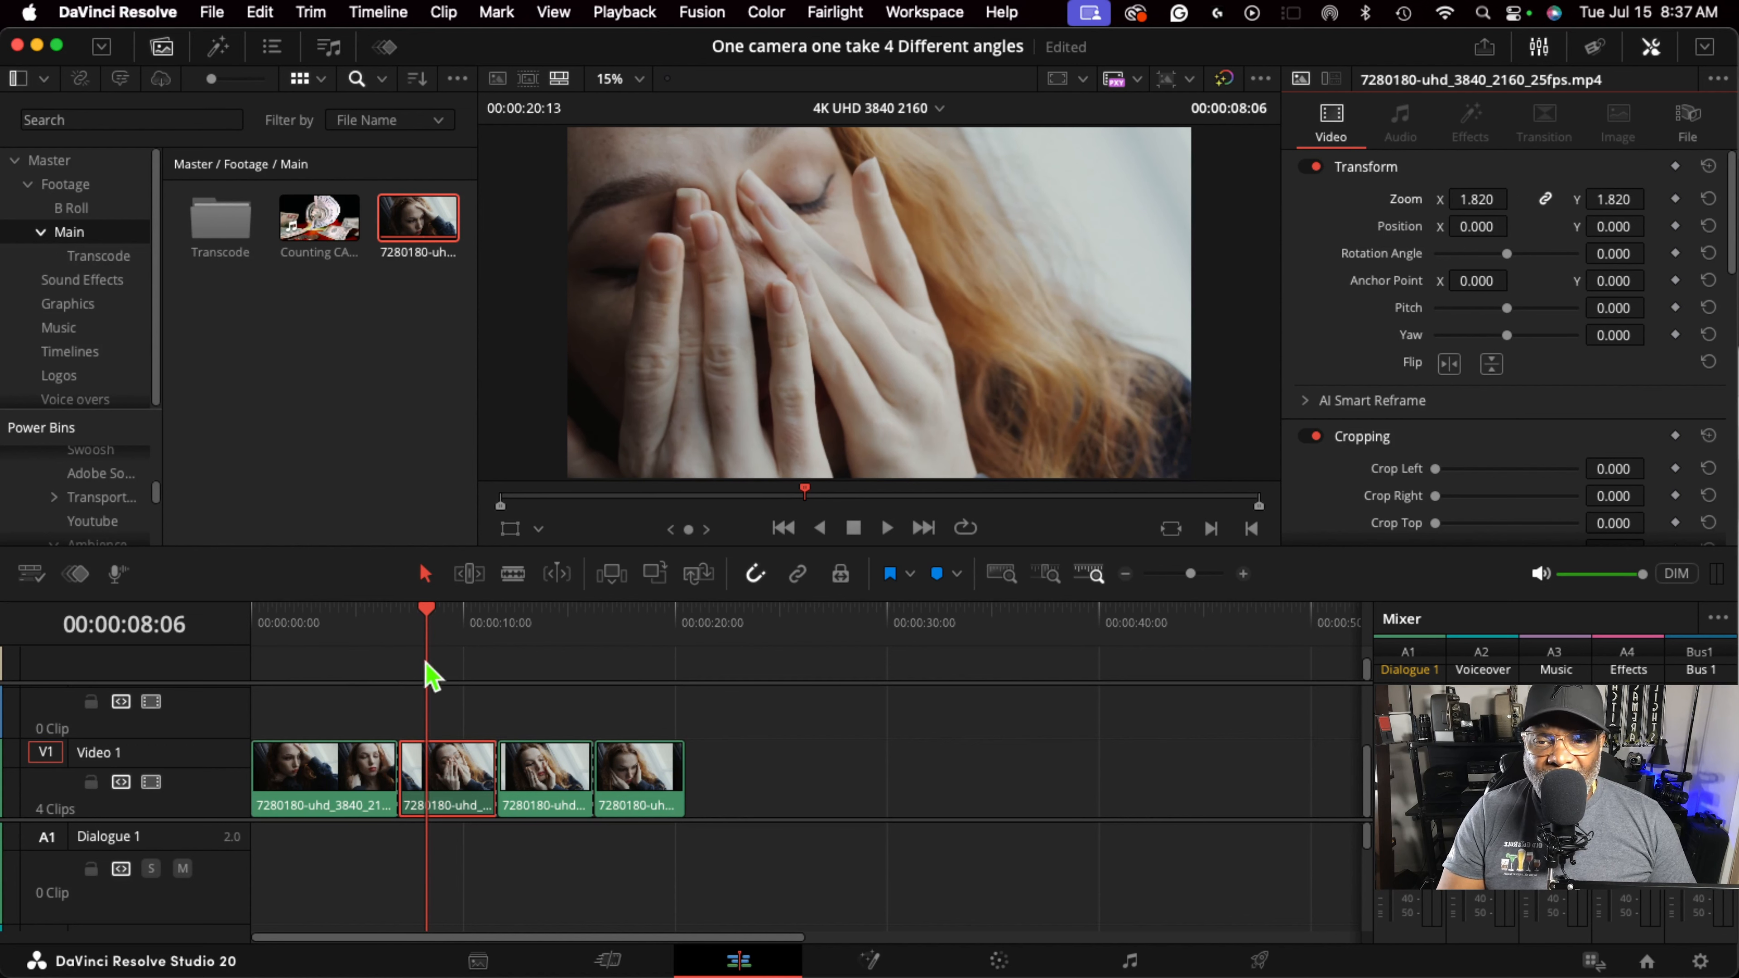
Play the edit from the start of the timeline into the third clip
{"action": "left_click_drag", "start_coordinate": [431, 629], "coordinate": [170, 699]}
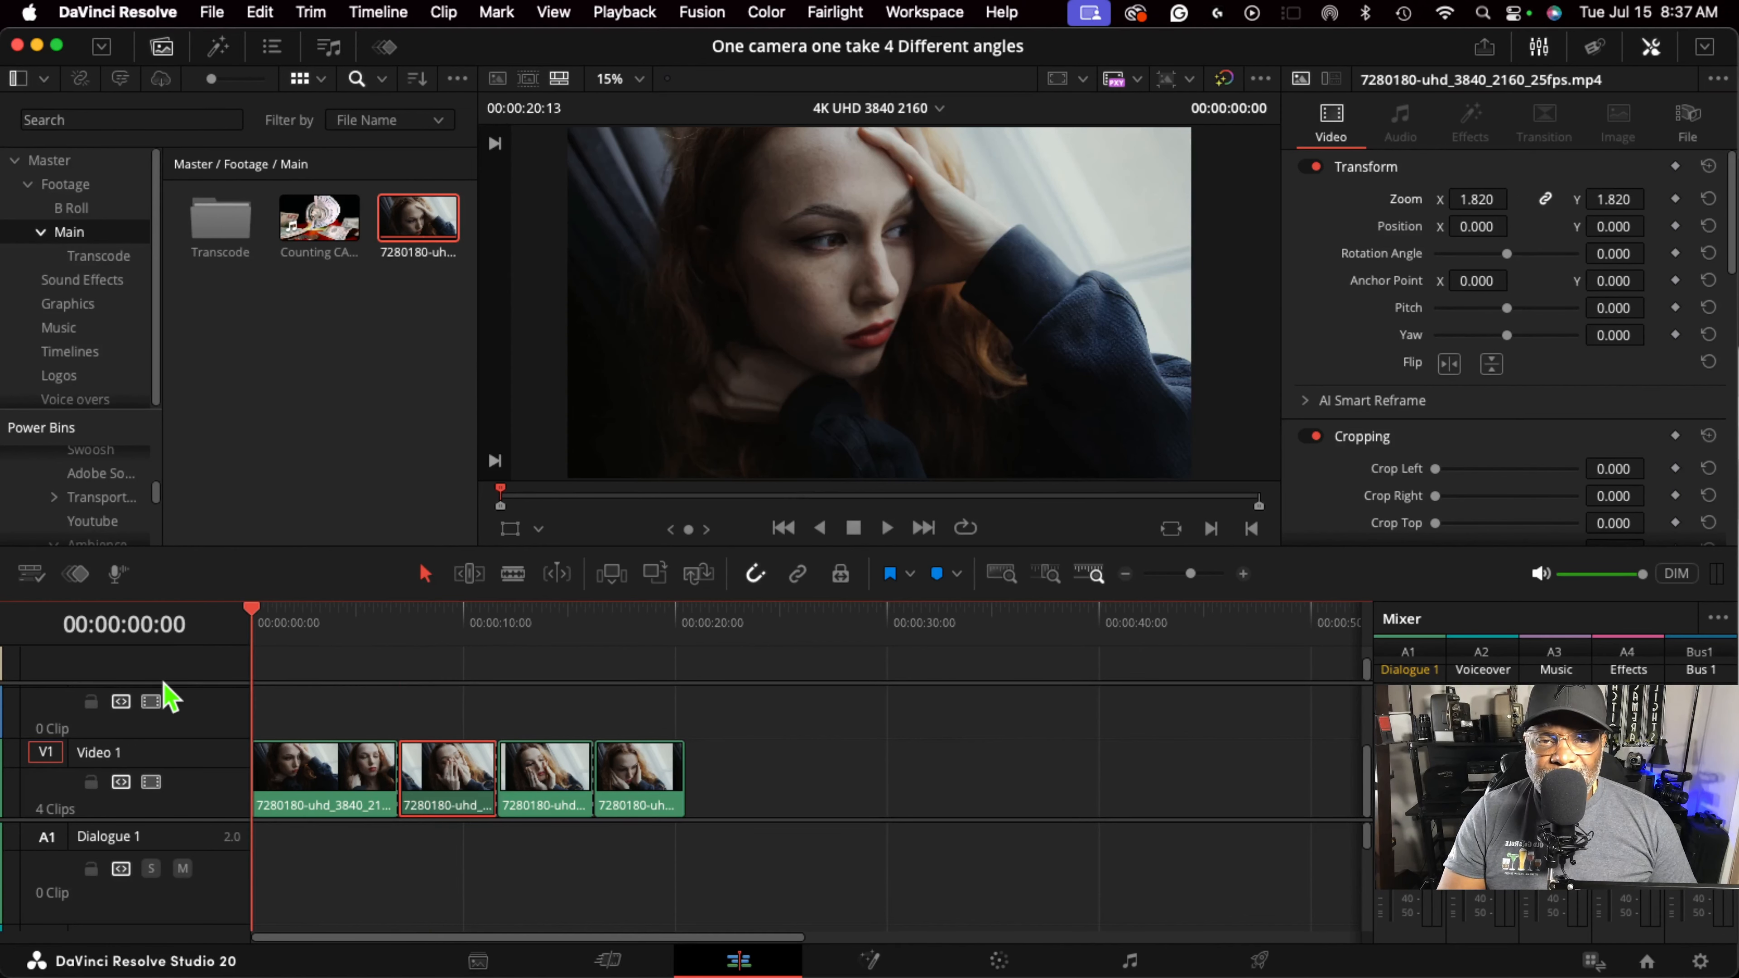
{"action": "key", "text": "space"}
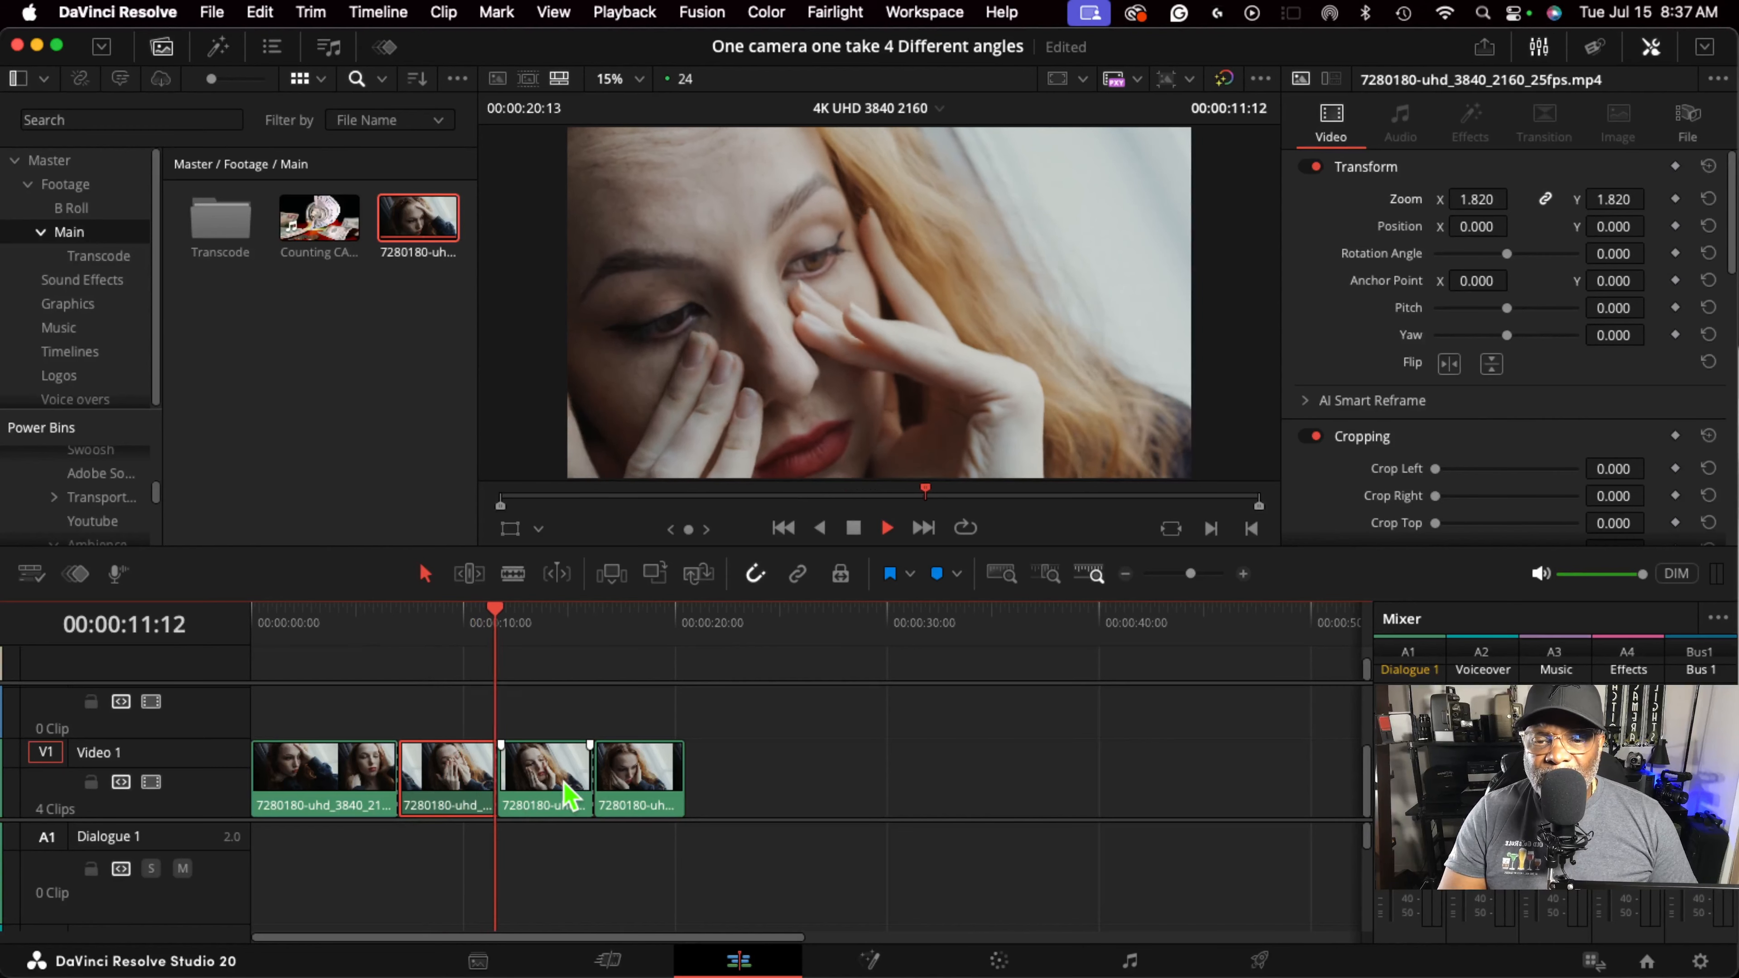
{"action": "key", "text": "space"}
Flip the third clip horizontally
{"action": "left_click", "coordinate": [562, 795]}
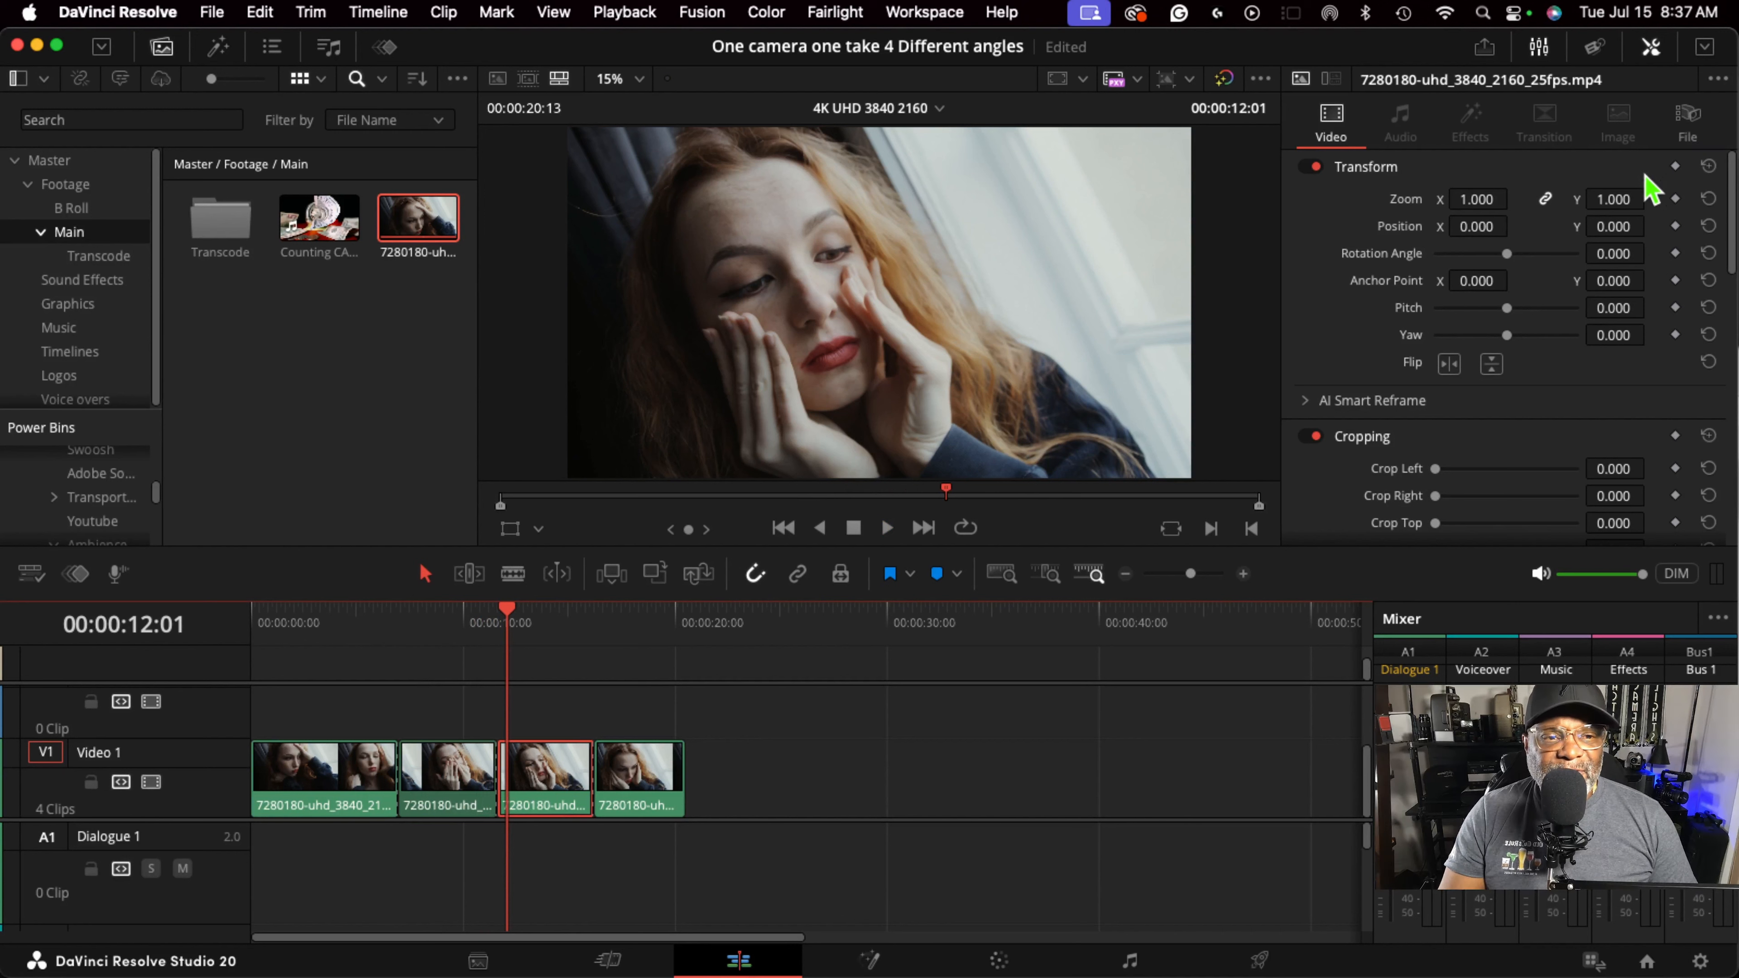
{"action": "left_click", "coordinate": [1450, 366]}
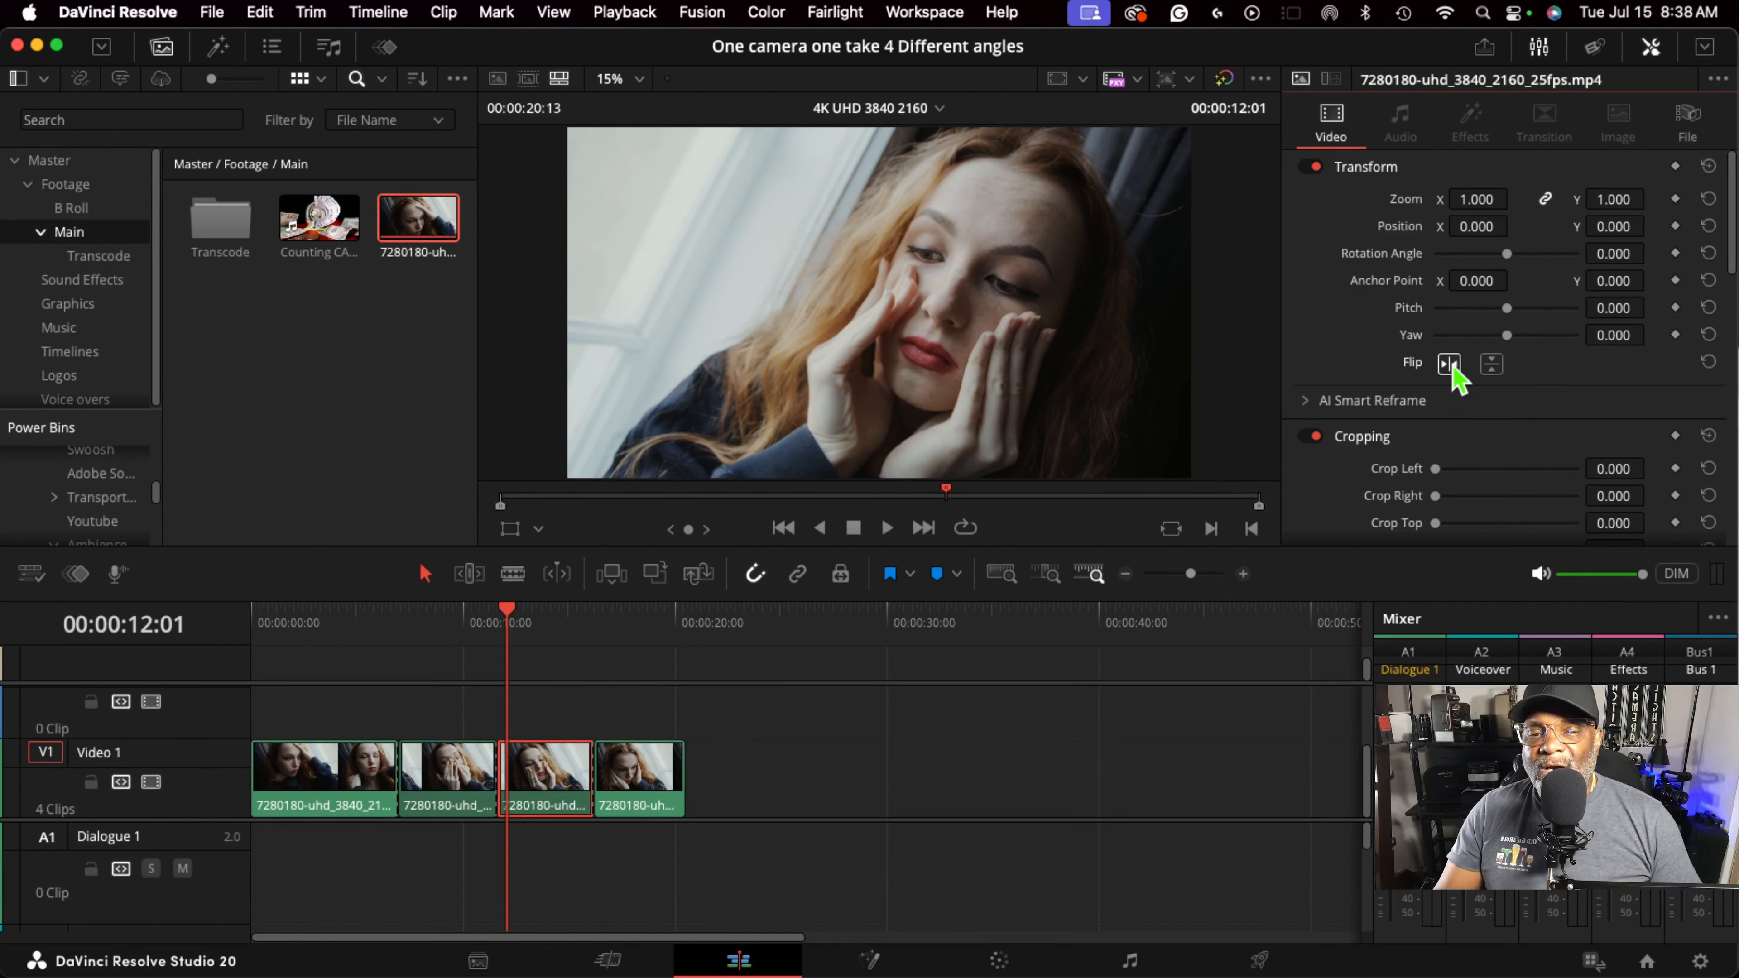
Animate the fourth clip's rotation angle with keyframes, from 0 at 00:00:16:10 to 180 at 00:00:20:08
{"action": "left_click_drag", "start_coordinate": [507, 626], "coordinate": [637, 631]}
{"action": "left_click", "coordinate": [626, 794]}
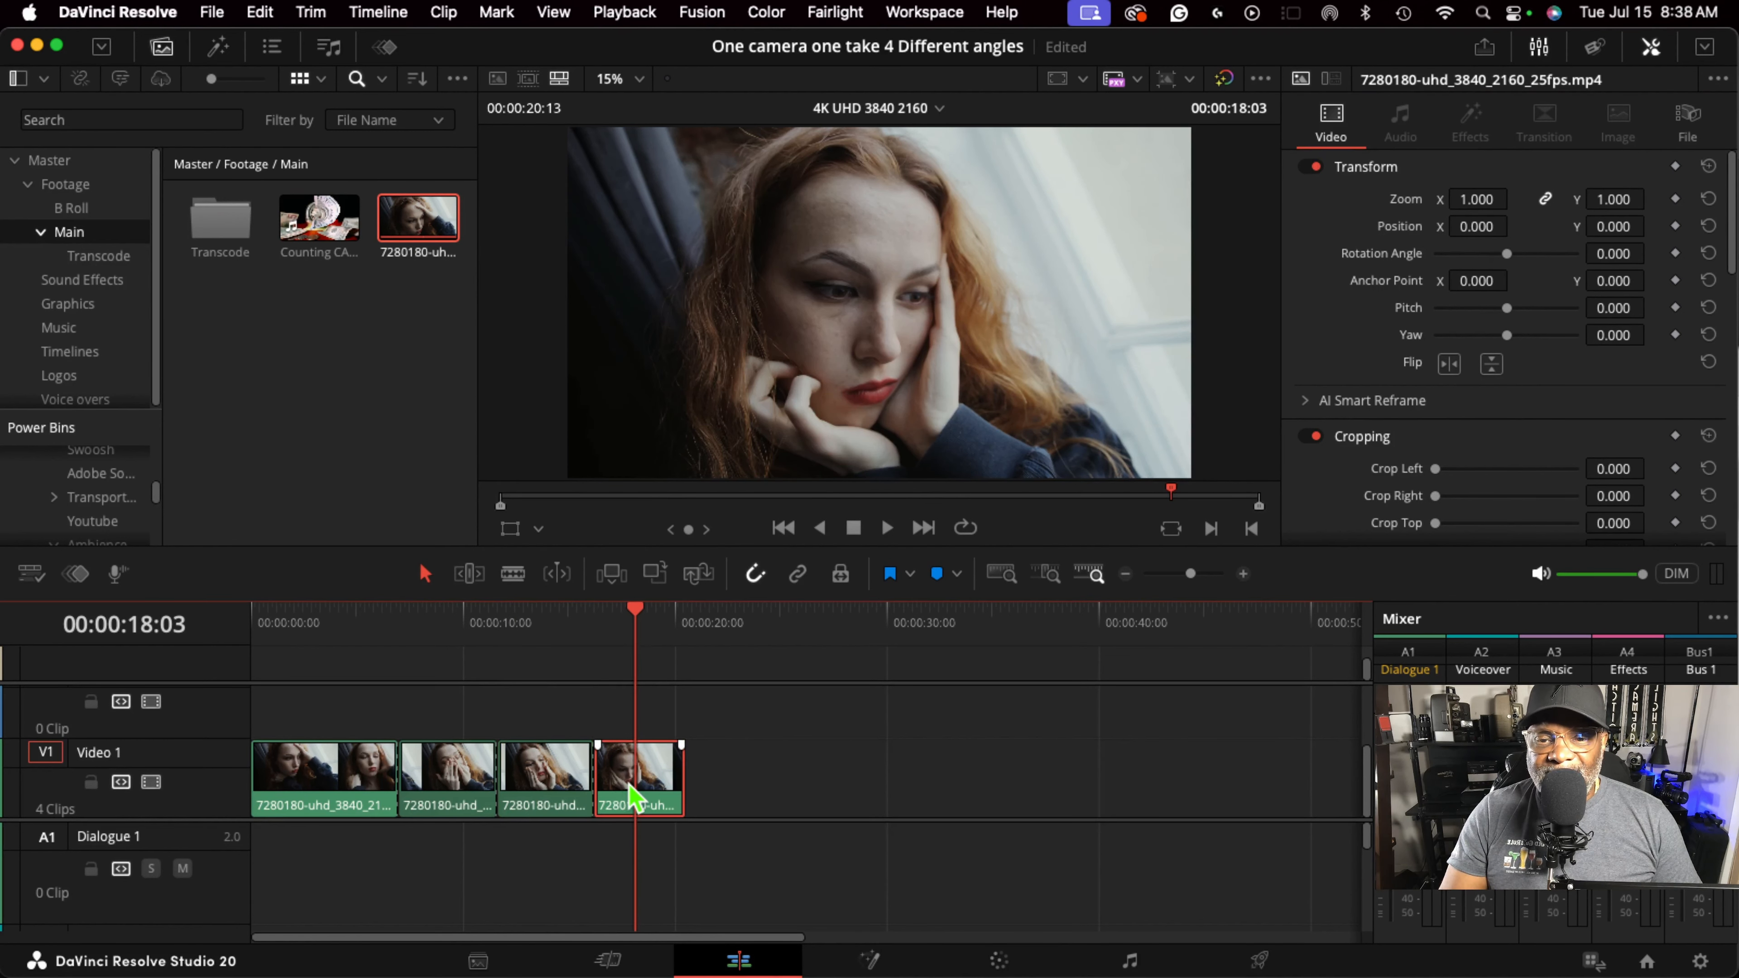
{"action": "left_click_drag", "start_coordinate": [623, 626], "coordinate": [599, 637]}
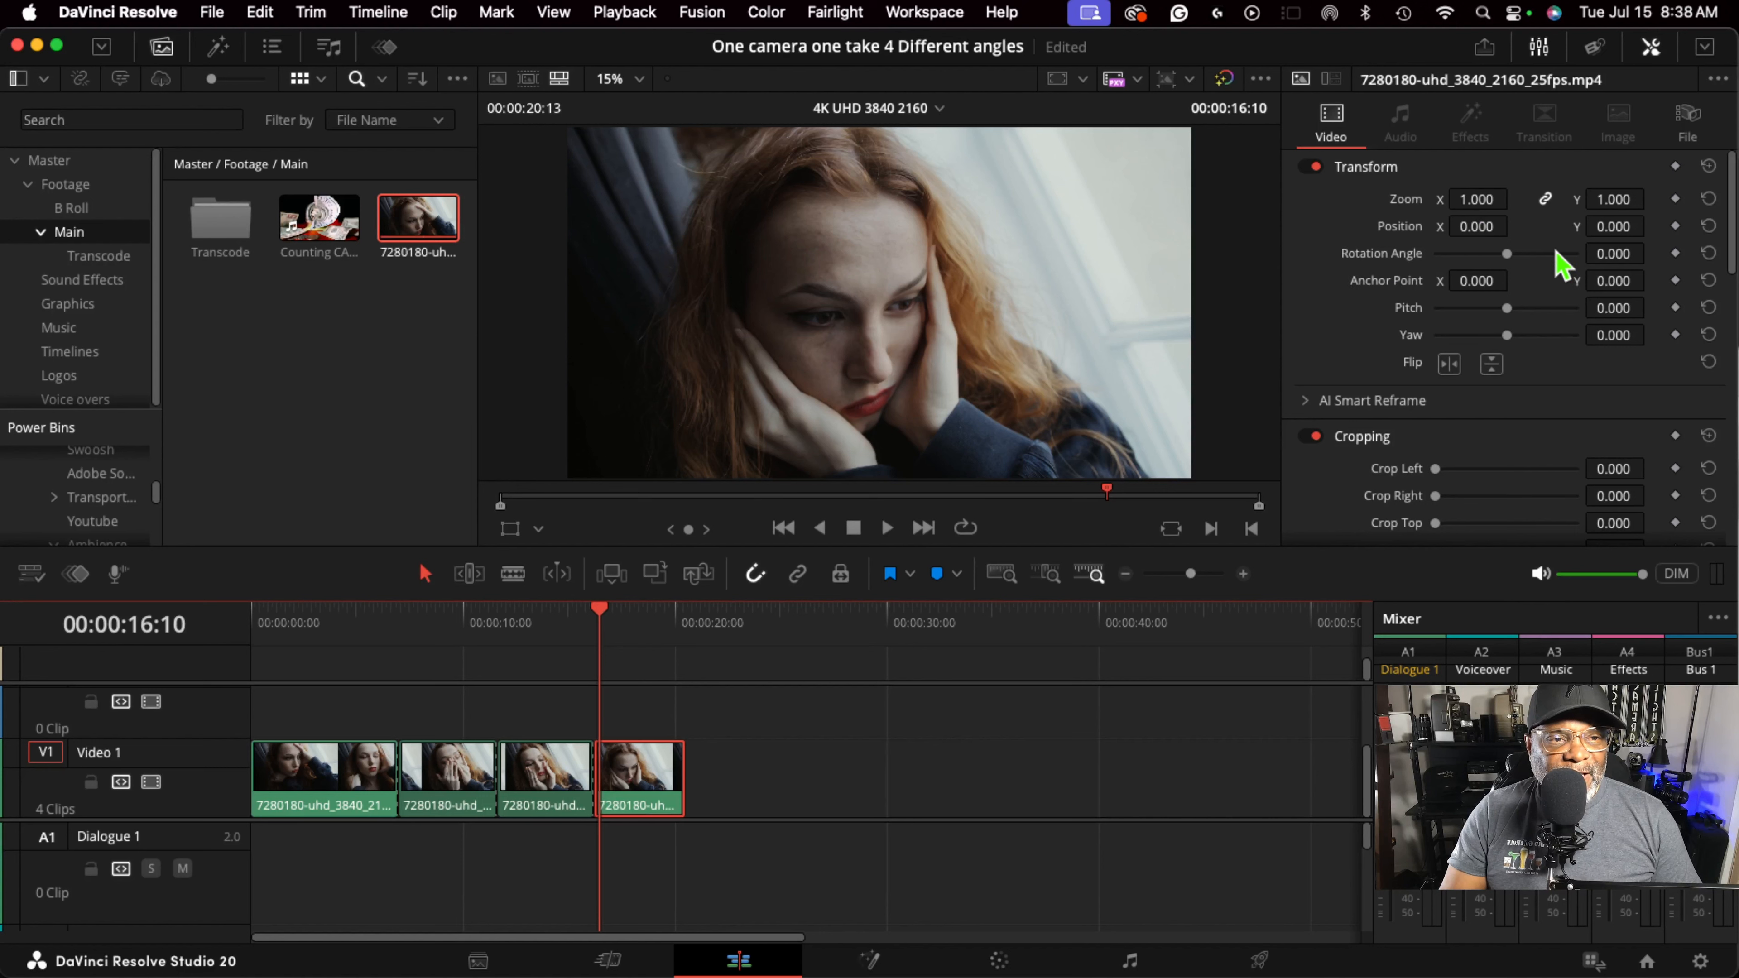
{"action": "left_click", "coordinate": [1675, 254]}
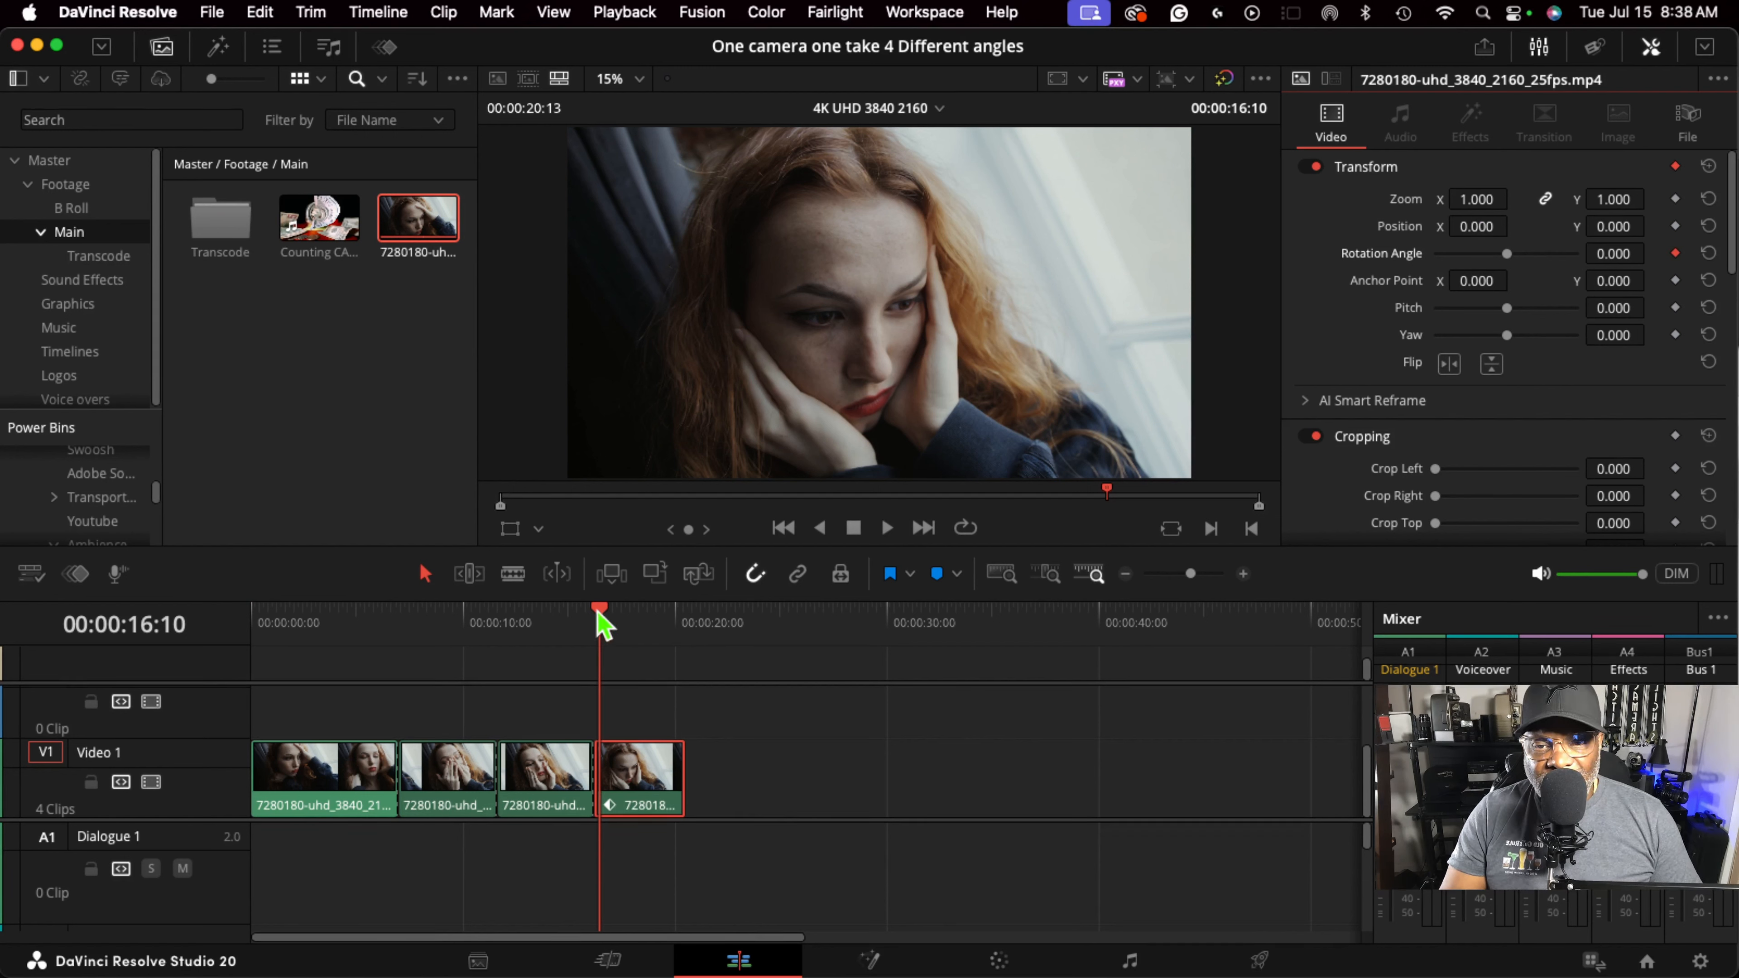
{"action": "left_click_drag", "start_coordinate": [602, 620], "coordinate": [682, 616]}
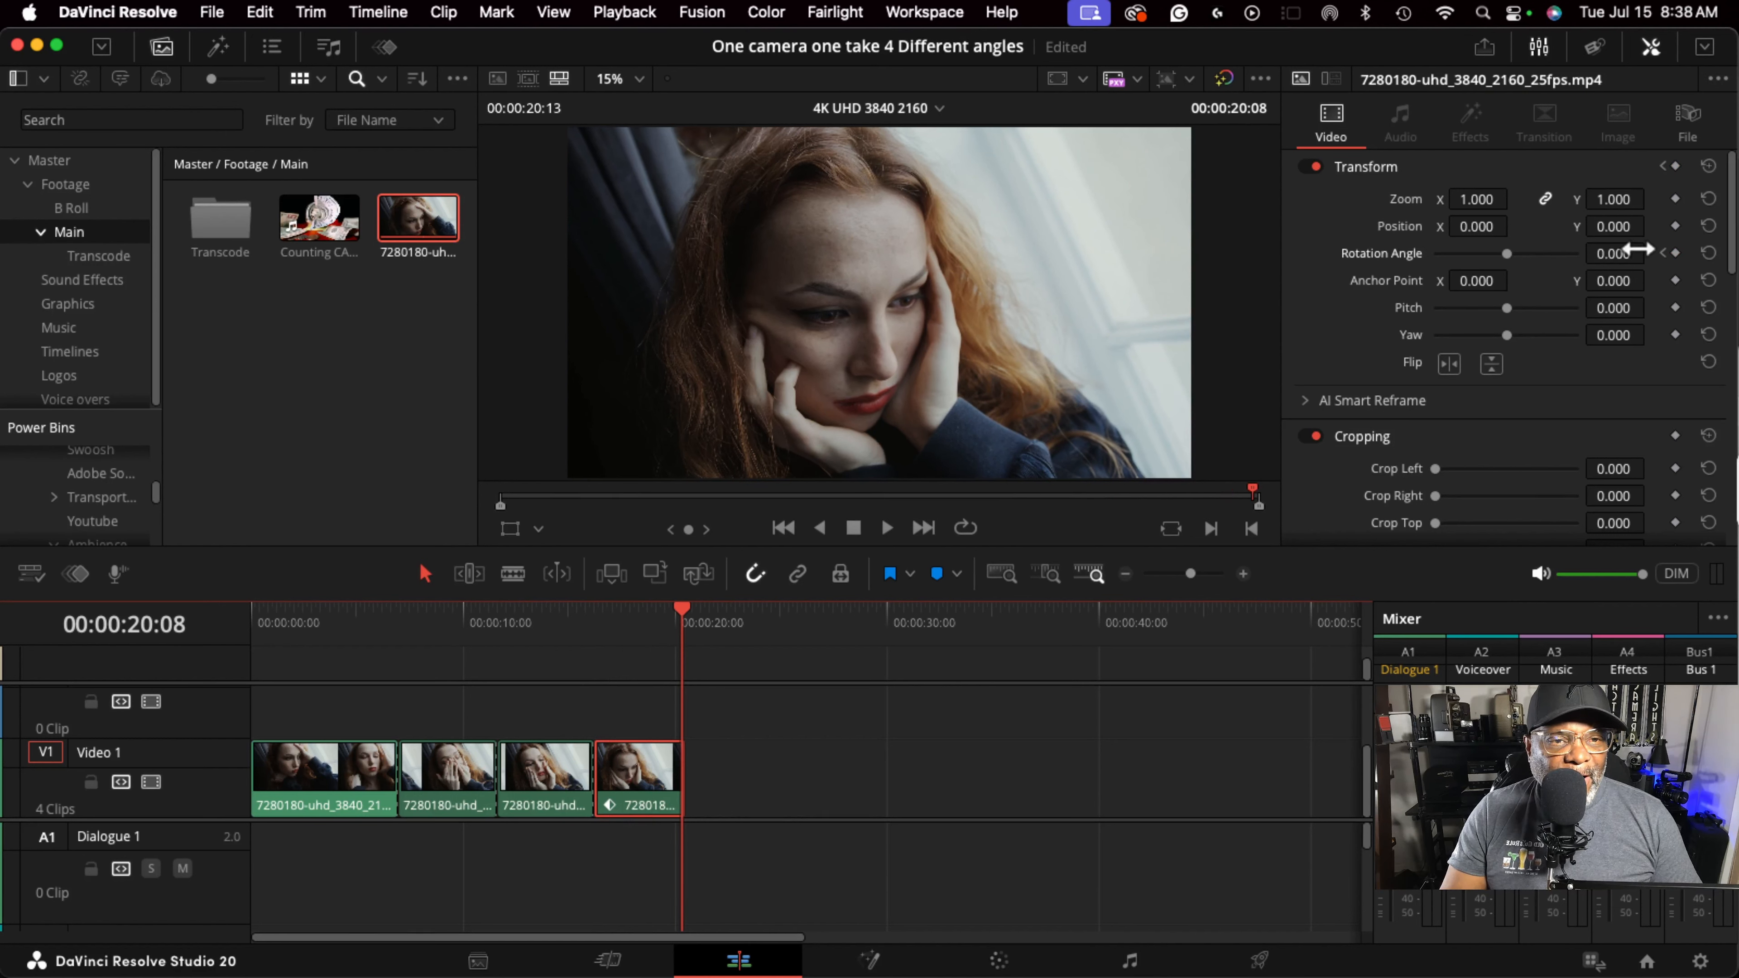
{"action": "left_click_drag", "start_coordinate": [1619, 248], "coordinate": [1651, 254]}
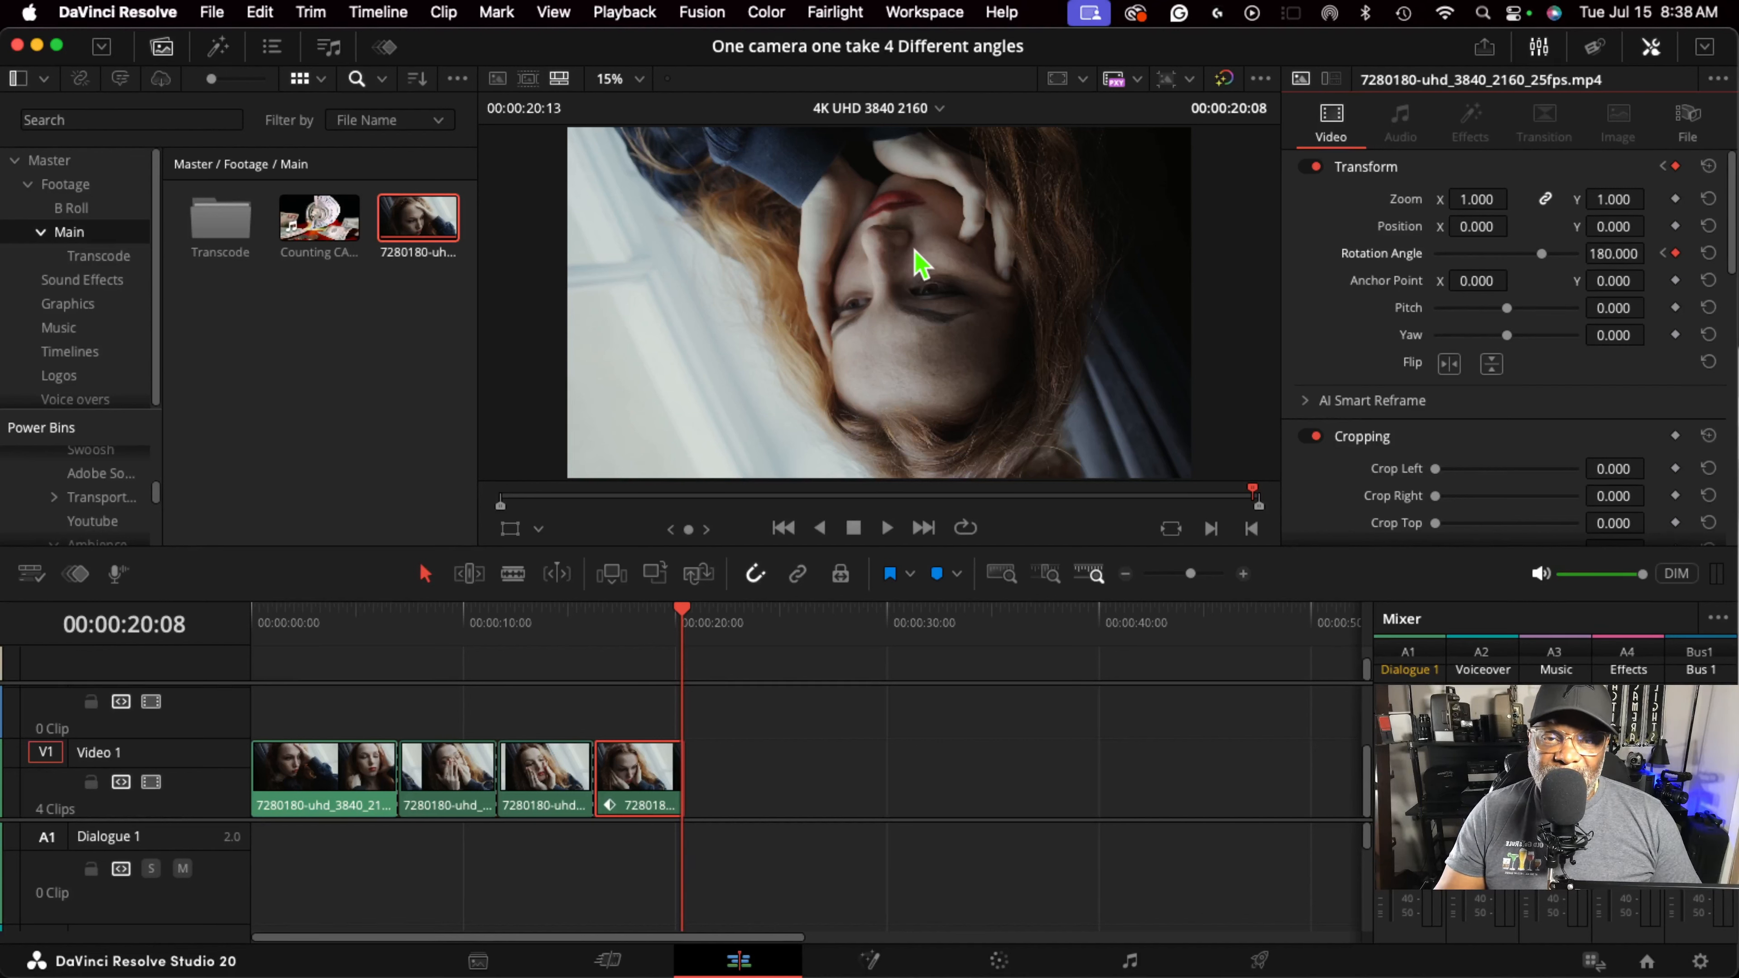
Flip the fourth clip vertically and play it back from its start
{"action": "left_click", "coordinate": [1494, 367]}
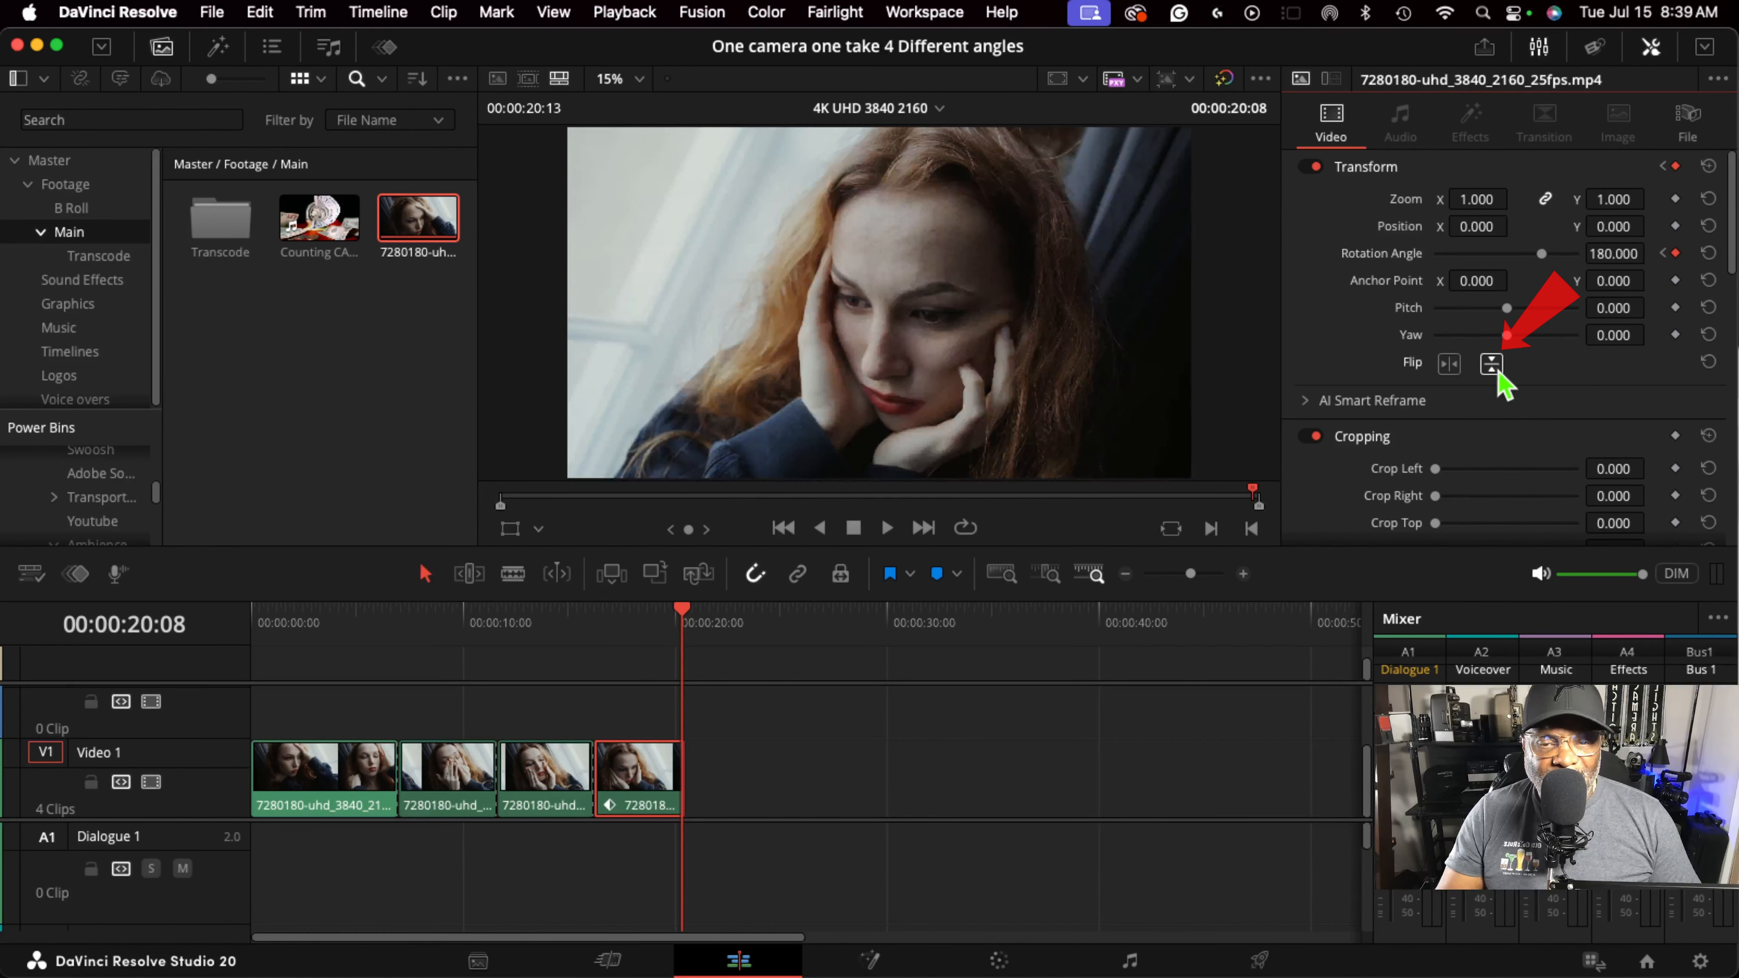
{"action": "left_click_drag", "start_coordinate": [691, 621], "coordinate": [592, 665]}
{"action": "left_click", "coordinate": [893, 529]}
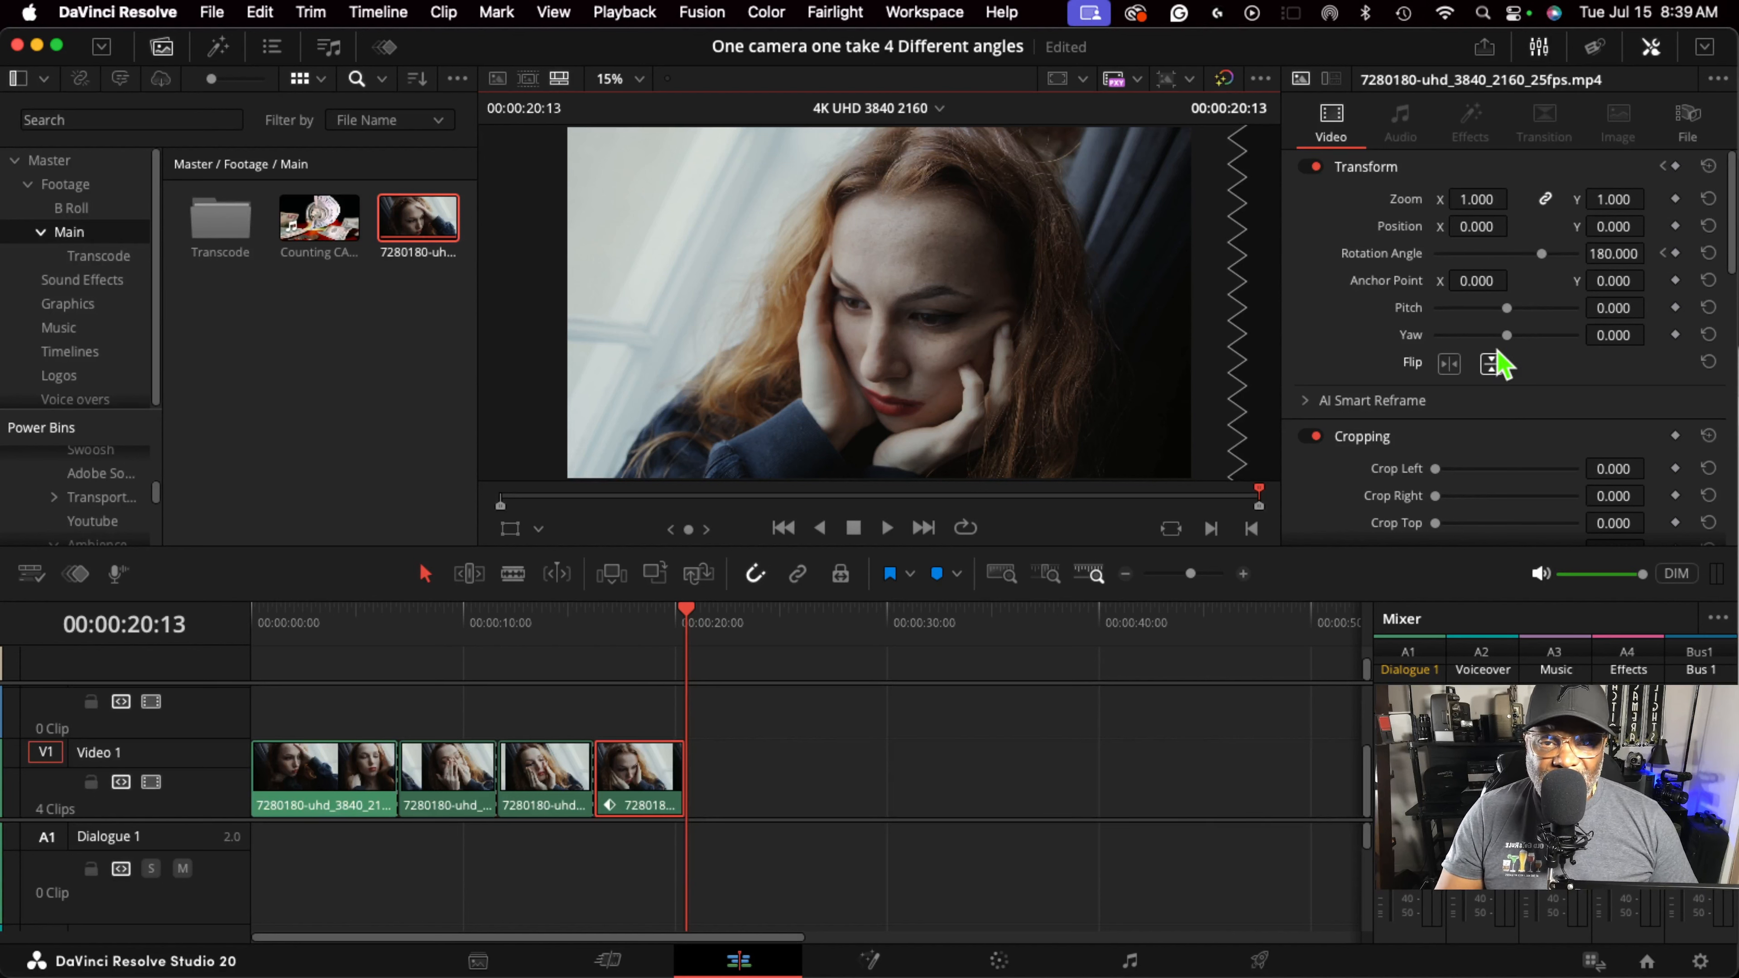
Set the fourth clip's zoom to 2.250 so the rotating image fills the frame, and play the clip back
{"action": "left_click_drag", "start_coordinate": [654, 616], "coordinate": [626, 620]}
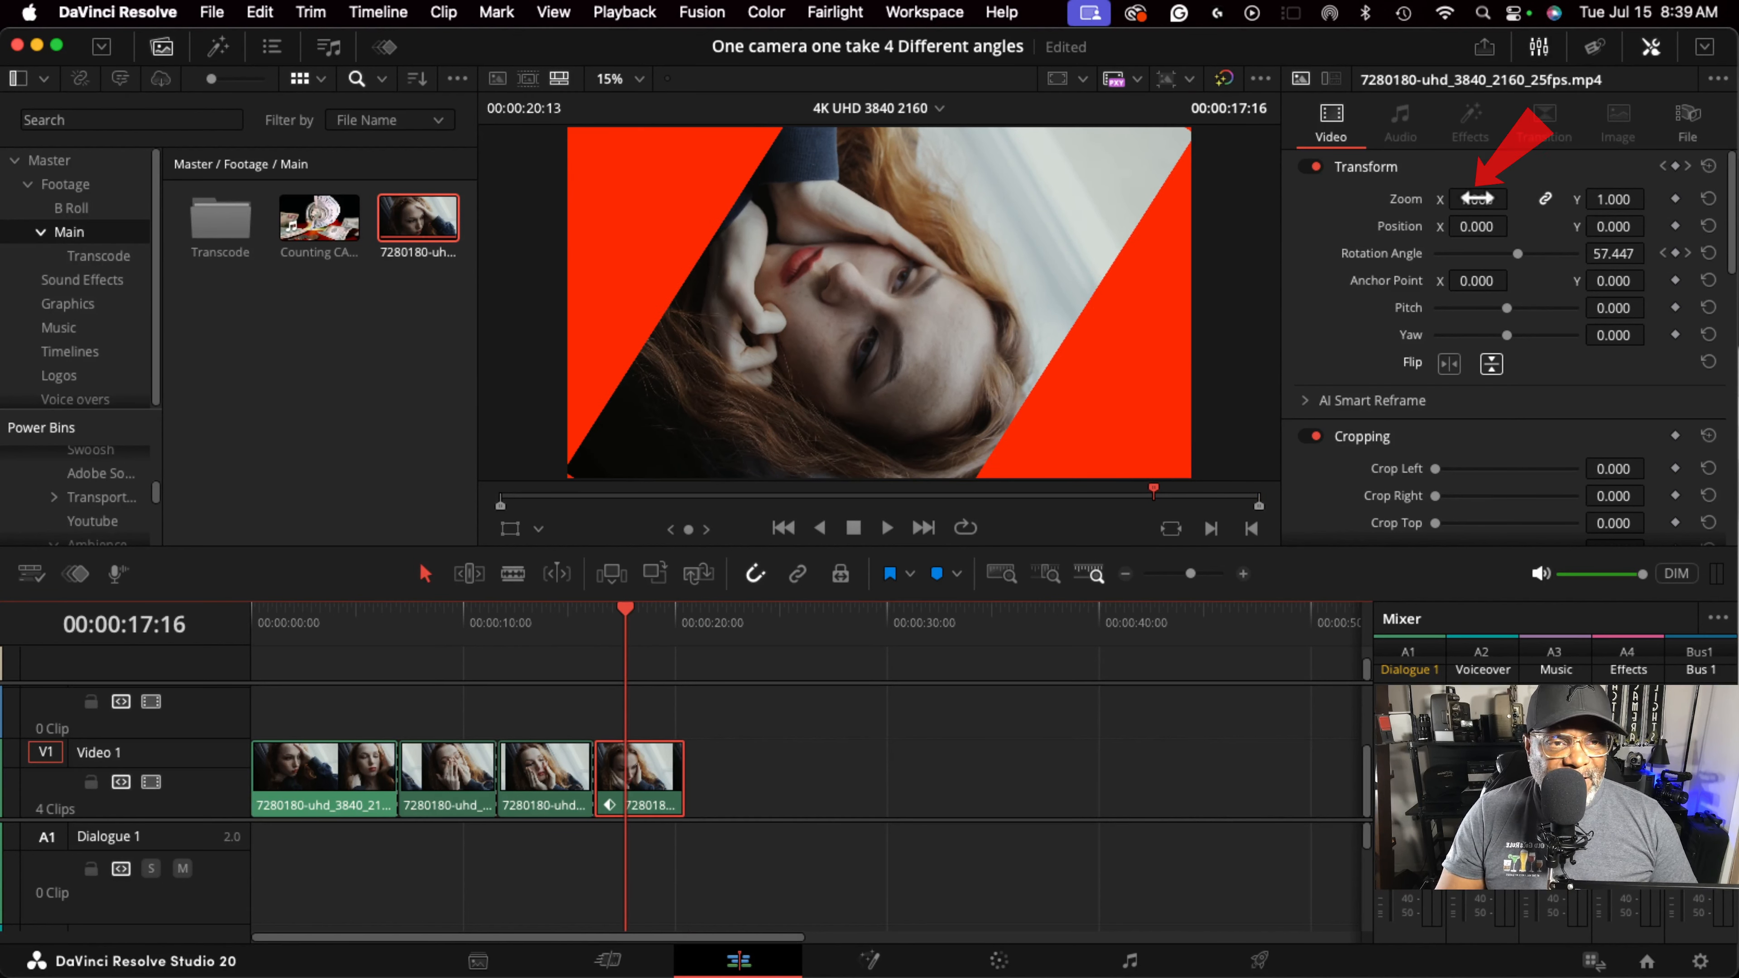
{"action": "left_click_drag", "start_coordinate": [1476, 199], "coordinate": [1514, 197]}
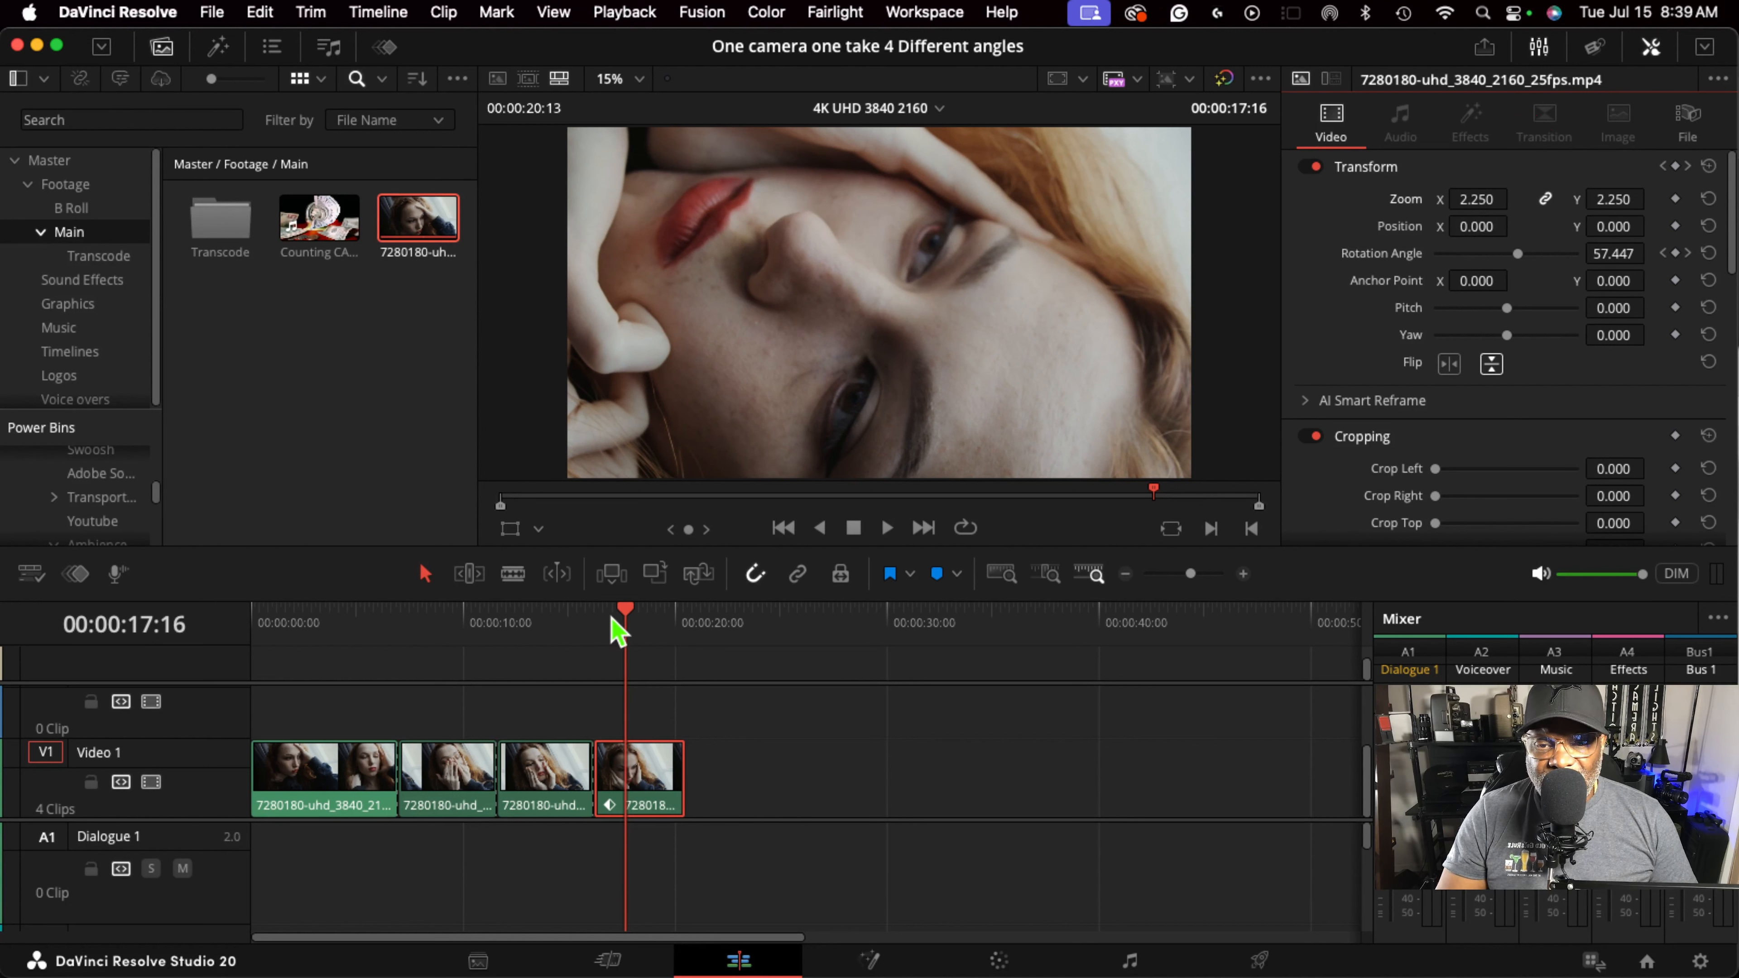
{"action": "left_click_drag", "start_coordinate": [613, 620], "coordinate": [596, 624]}
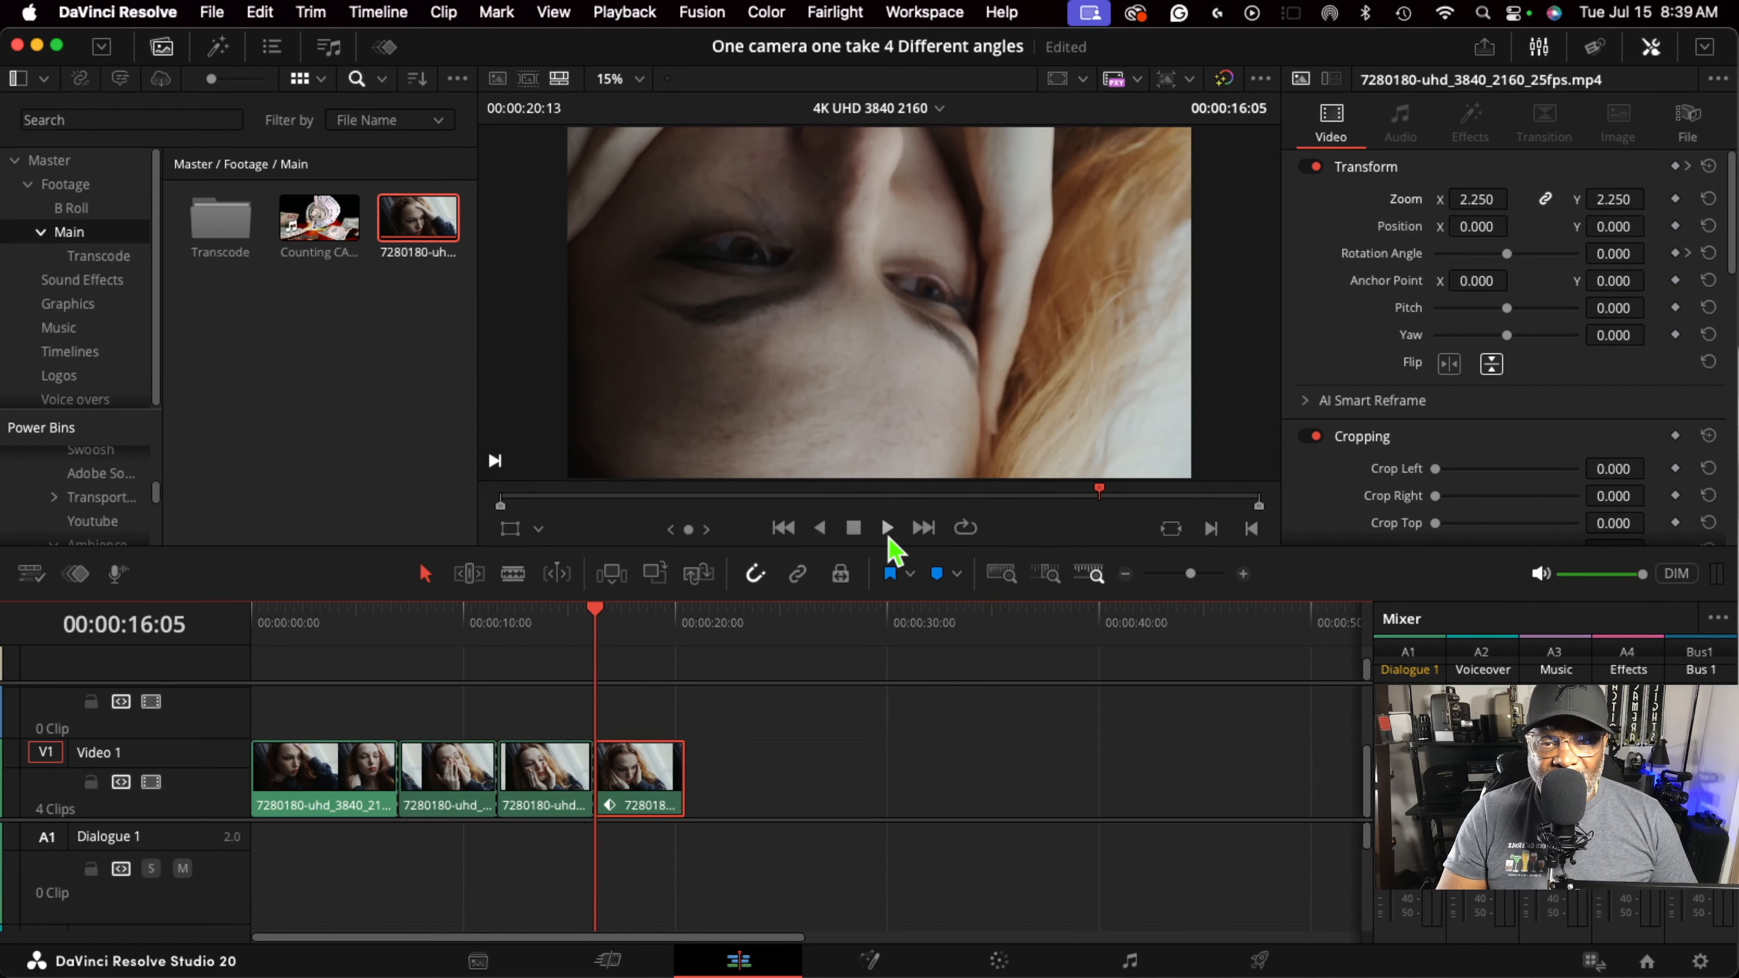
{"action": "left_click", "coordinate": [886, 529]}
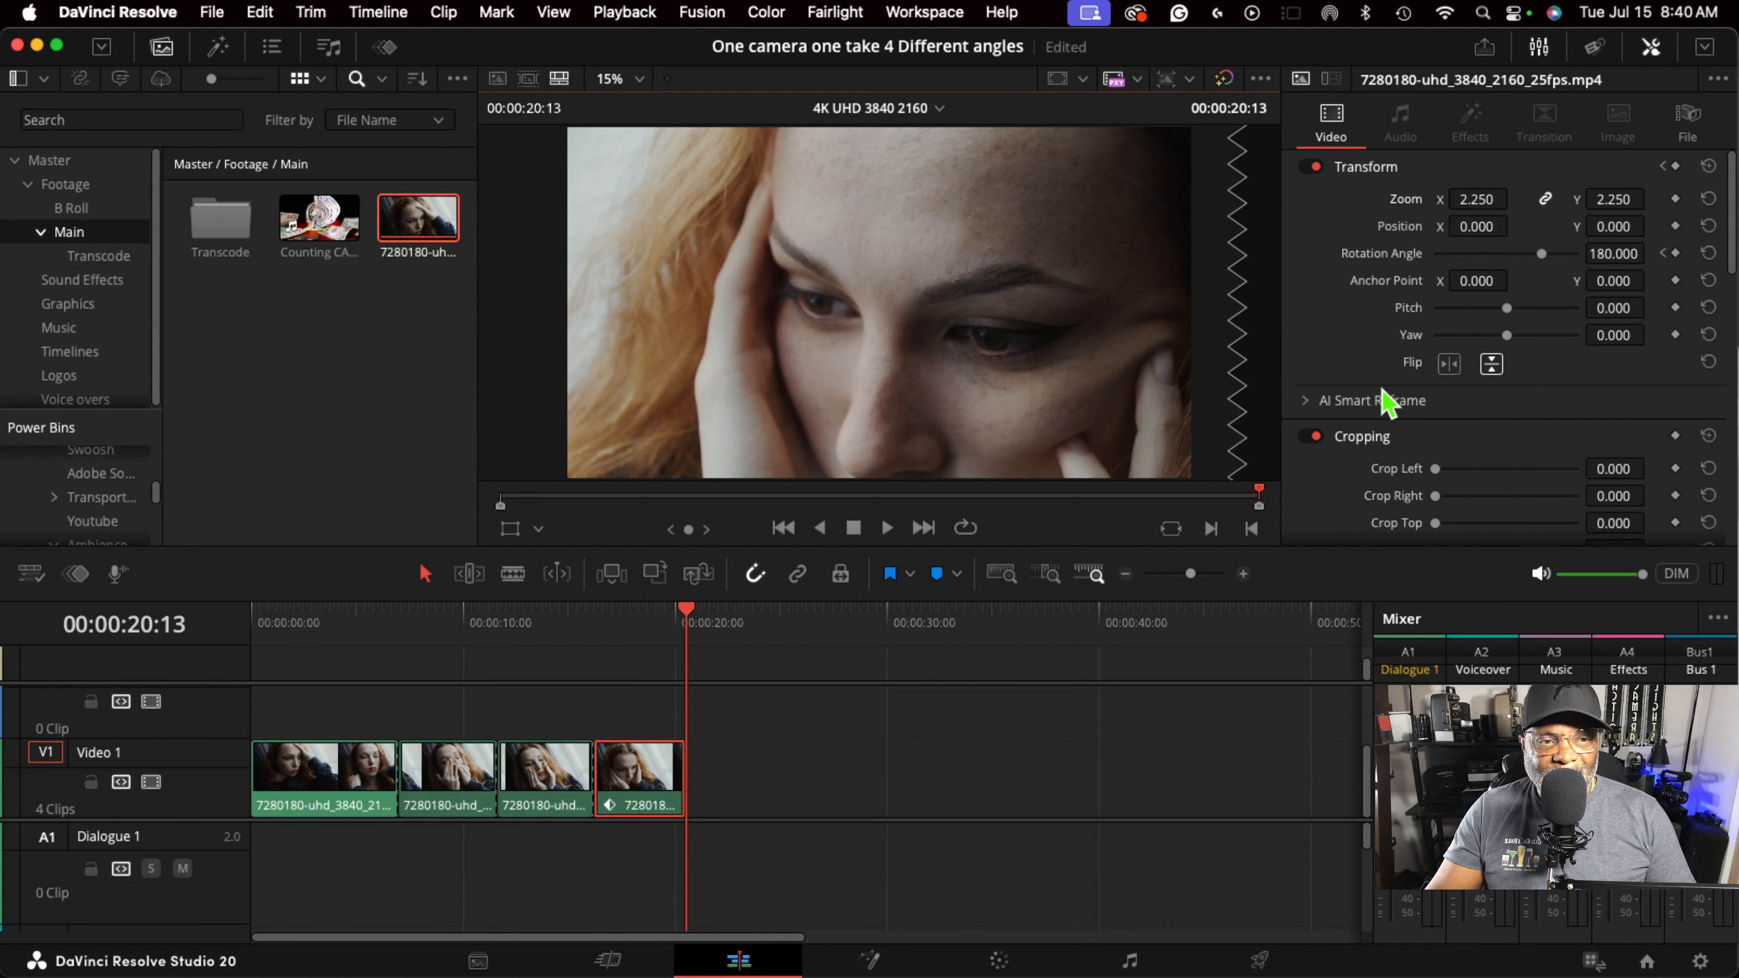
Flip the fourth clip horizontally as well and play it from its start
{"action": "left_click", "coordinate": [1449, 364]}
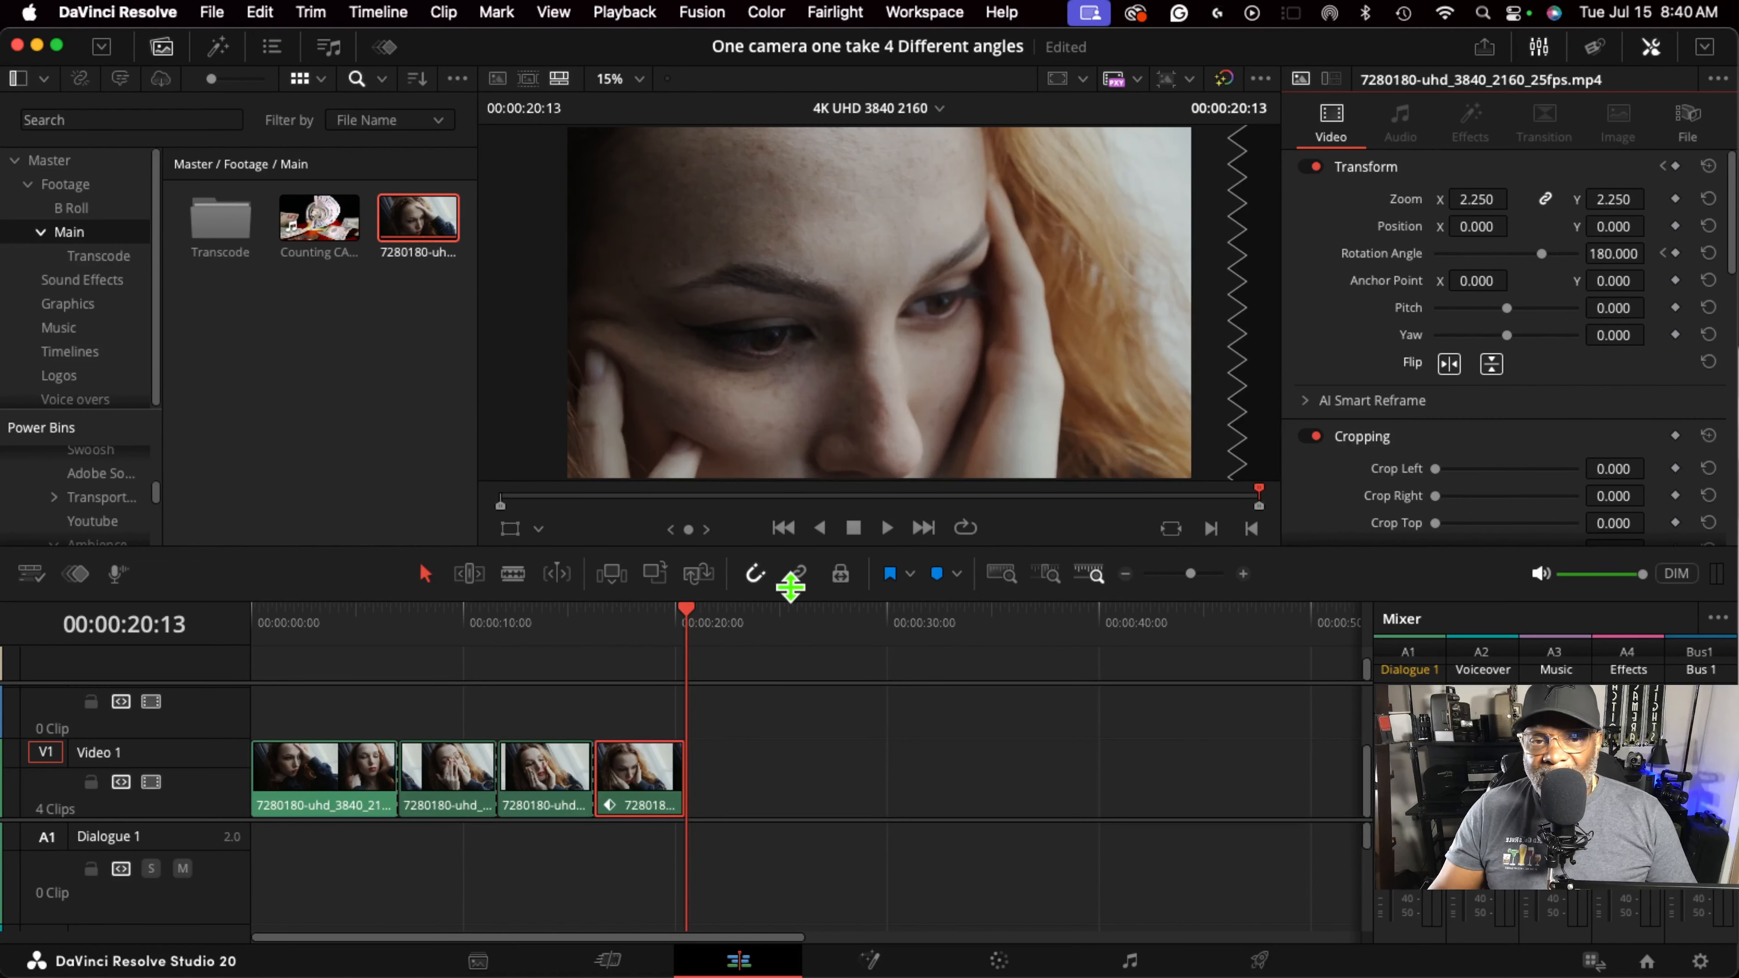
{"action": "left_click_drag", "start_coordinate": [698, 611], "coordinate": [595, 645]}
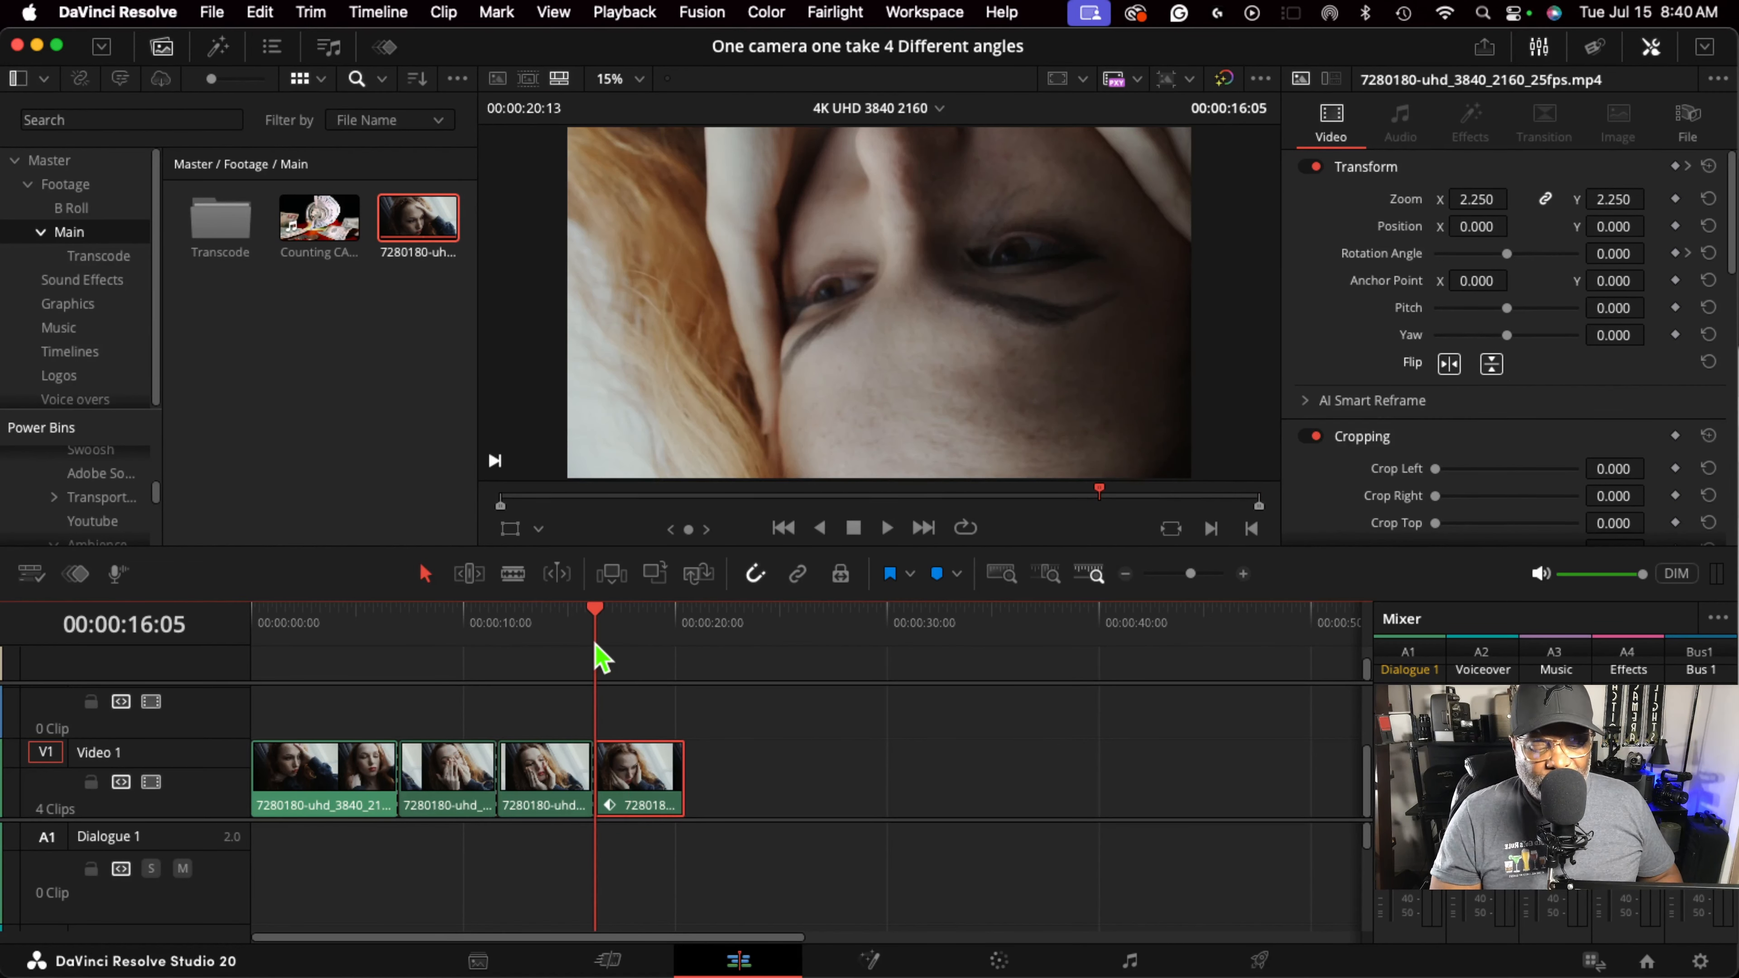
{"action": "key", "text": "space"}
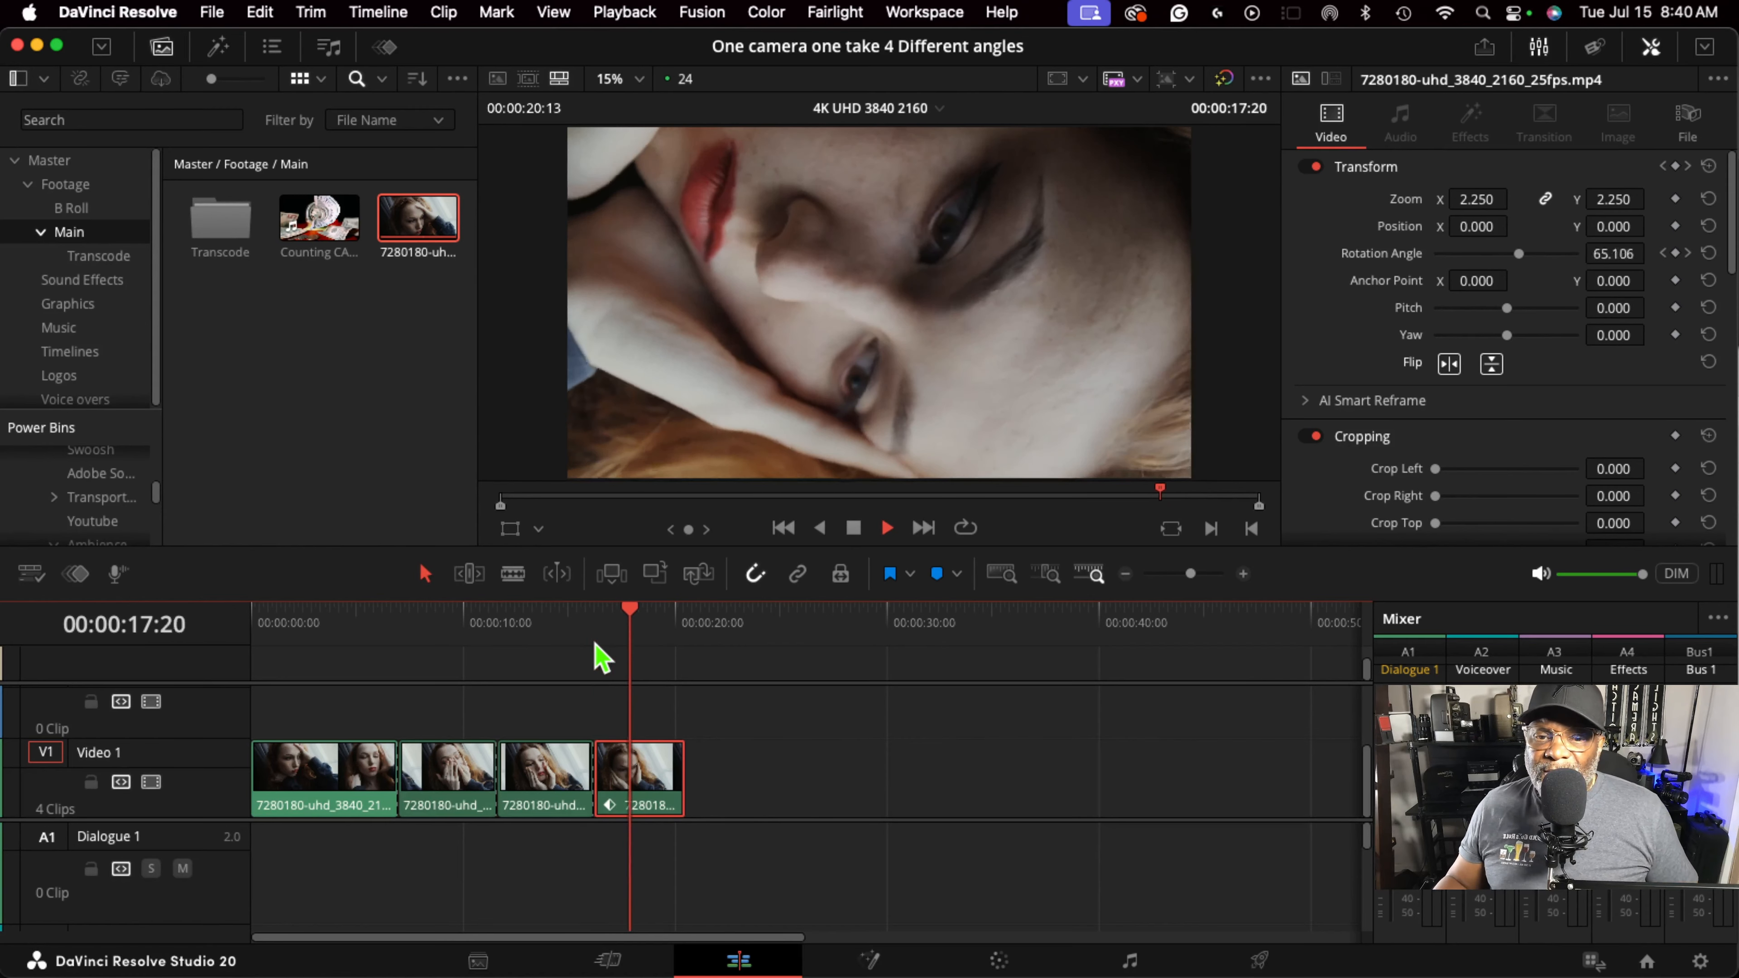